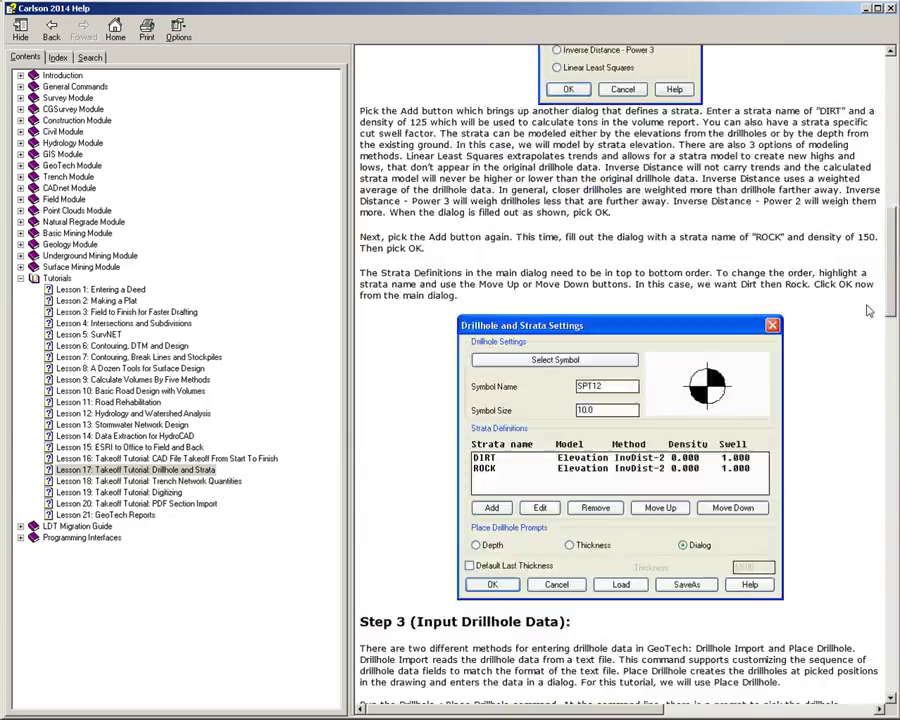
Close the help window to return to the demo1.dwg drawing
click(889, 9)
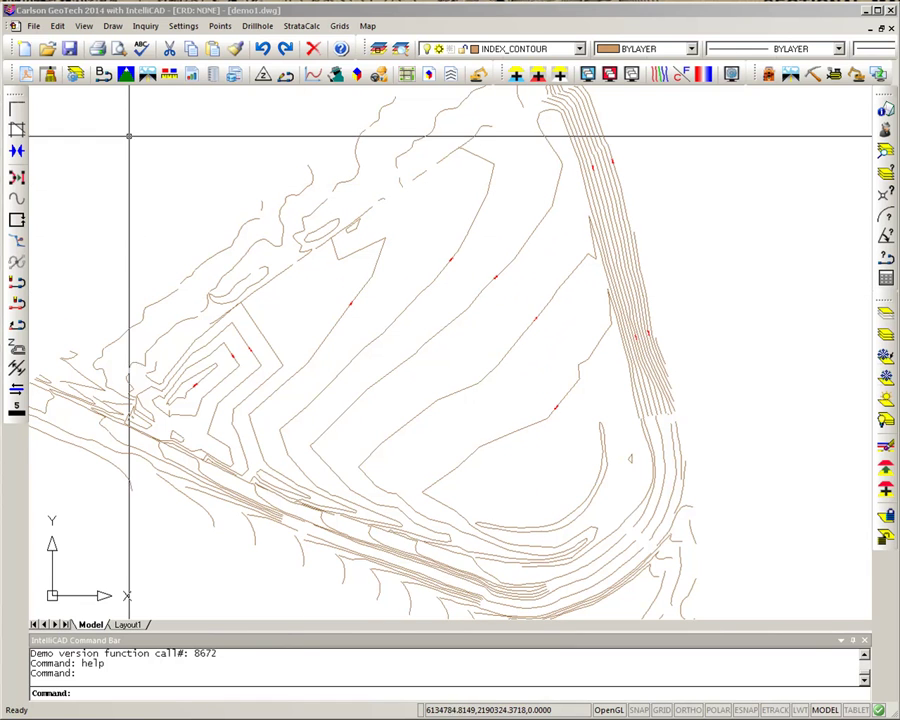
click(33, 26)
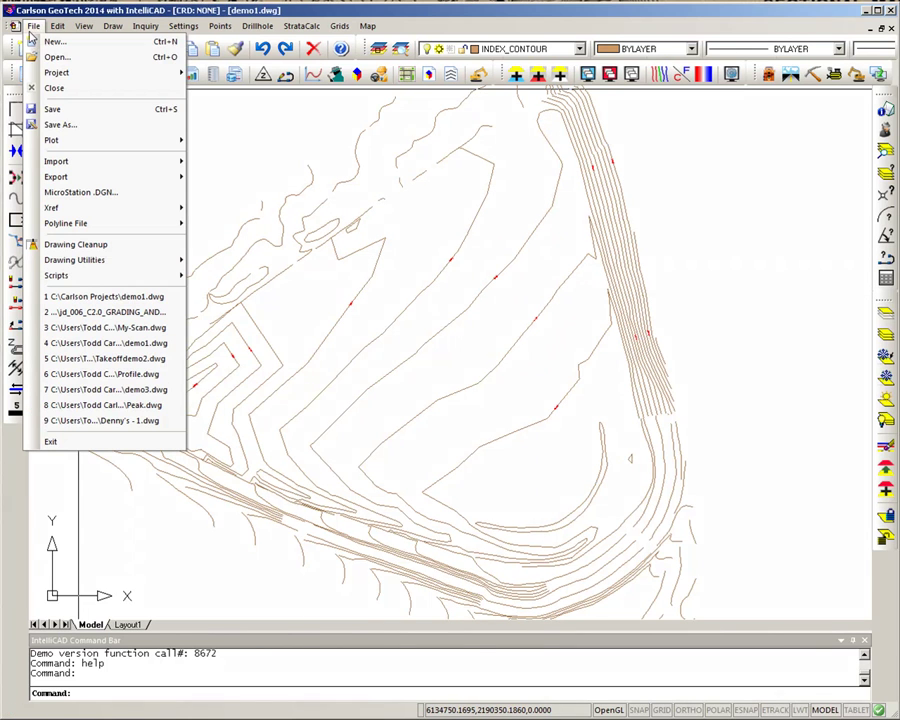
click(90, 60)
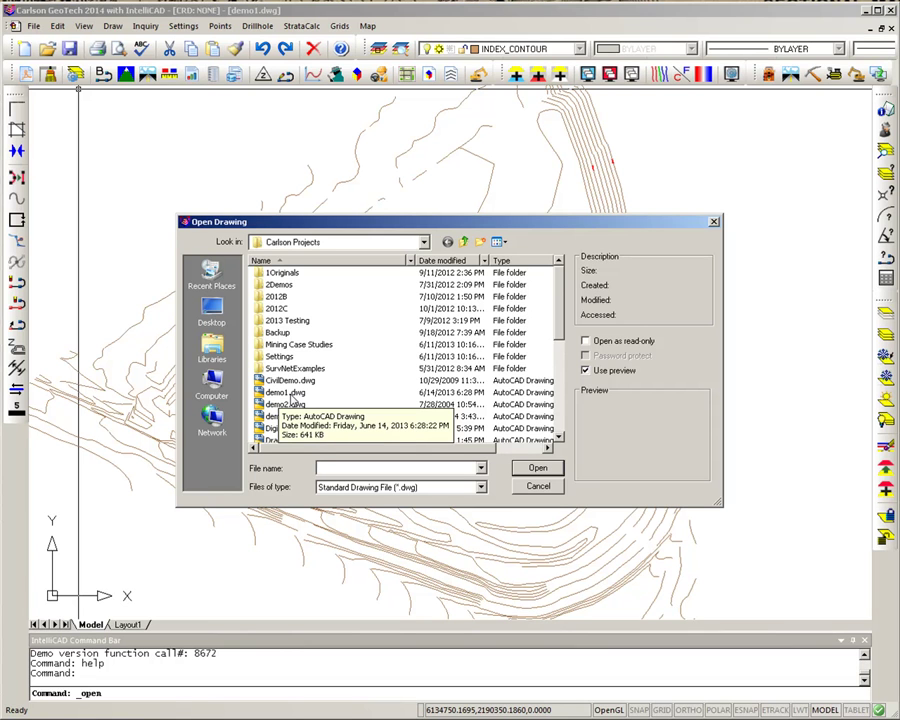
click(537, 487)
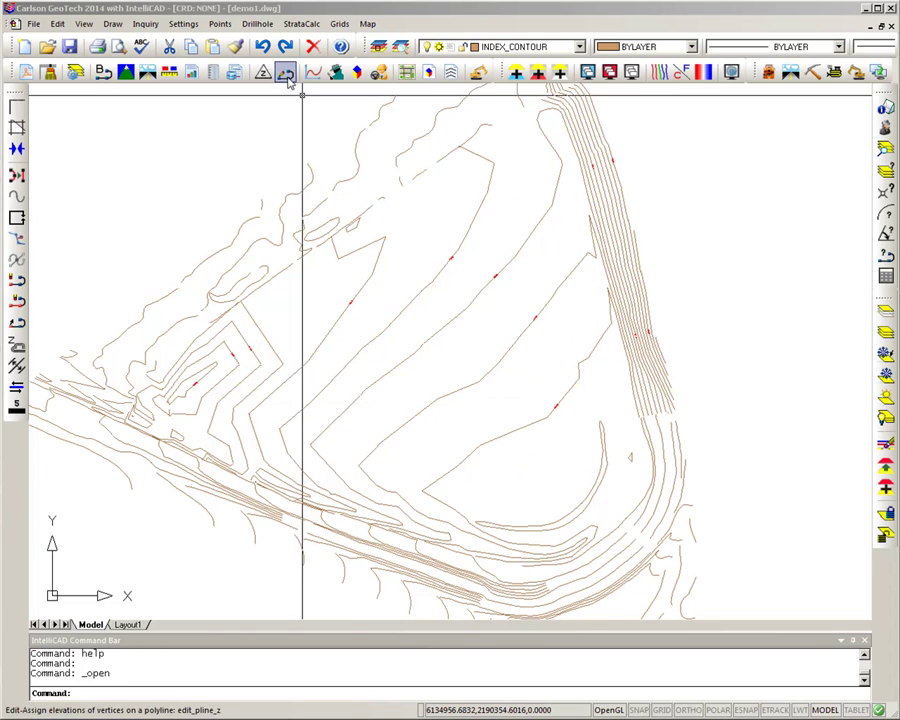
Start Triangulate & Contour and turn off the drawing of contours
click(296, 24)
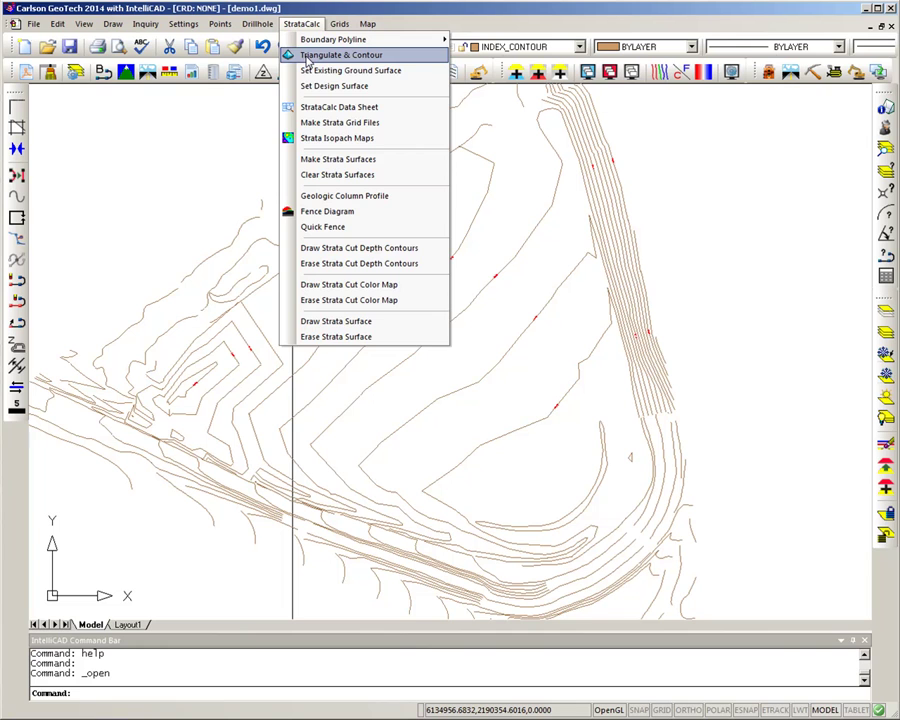
click(307, 59)
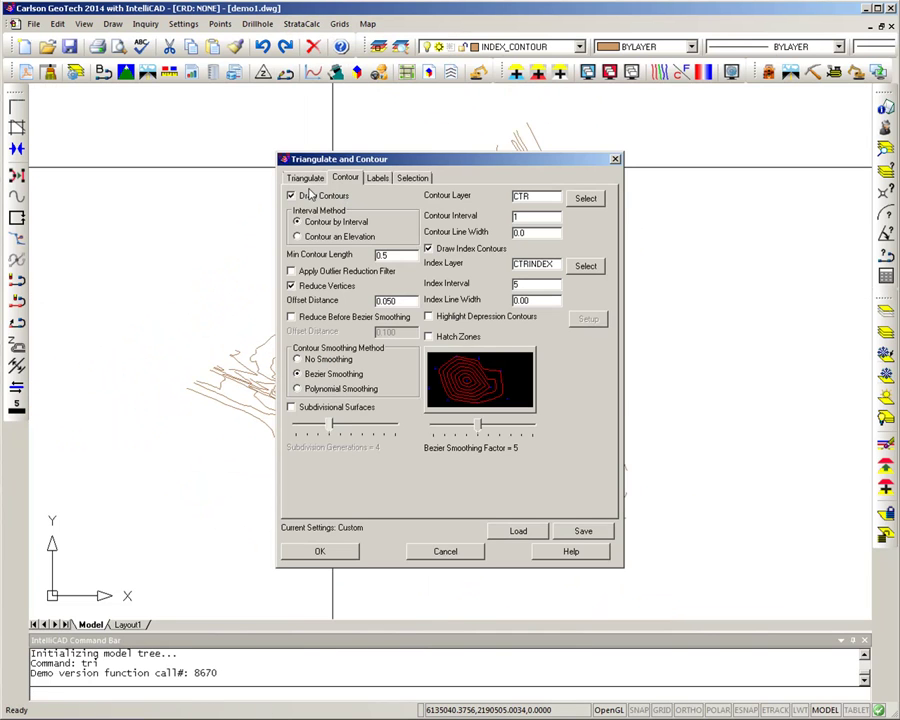
click(301, 196)
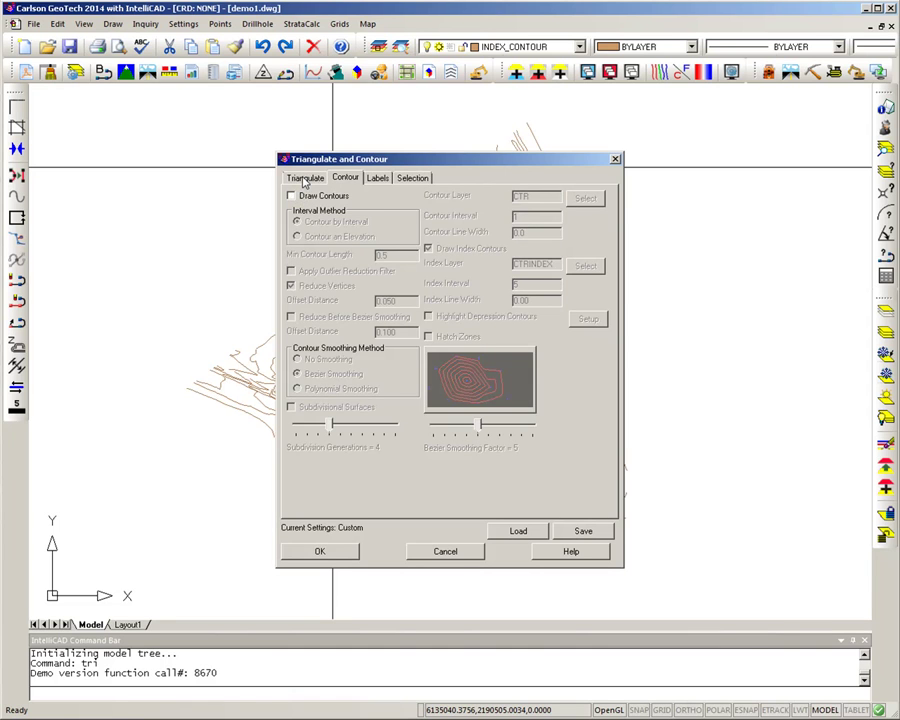
Set the triangulation output to a new TIN file named Existing-geotech in C:\Carlson projects
click(305, 179)
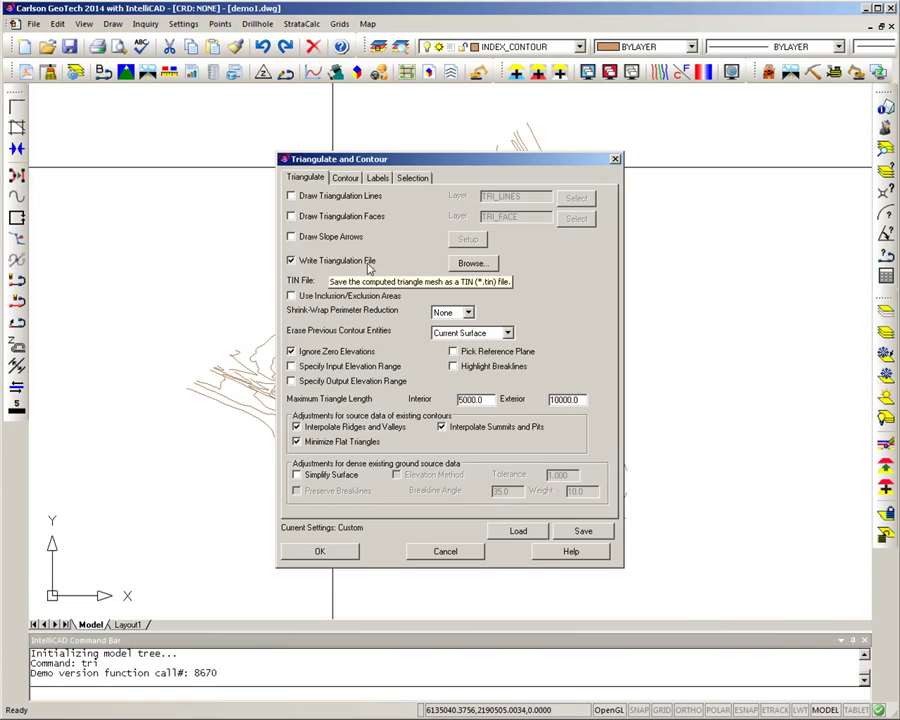
click(468, 263)
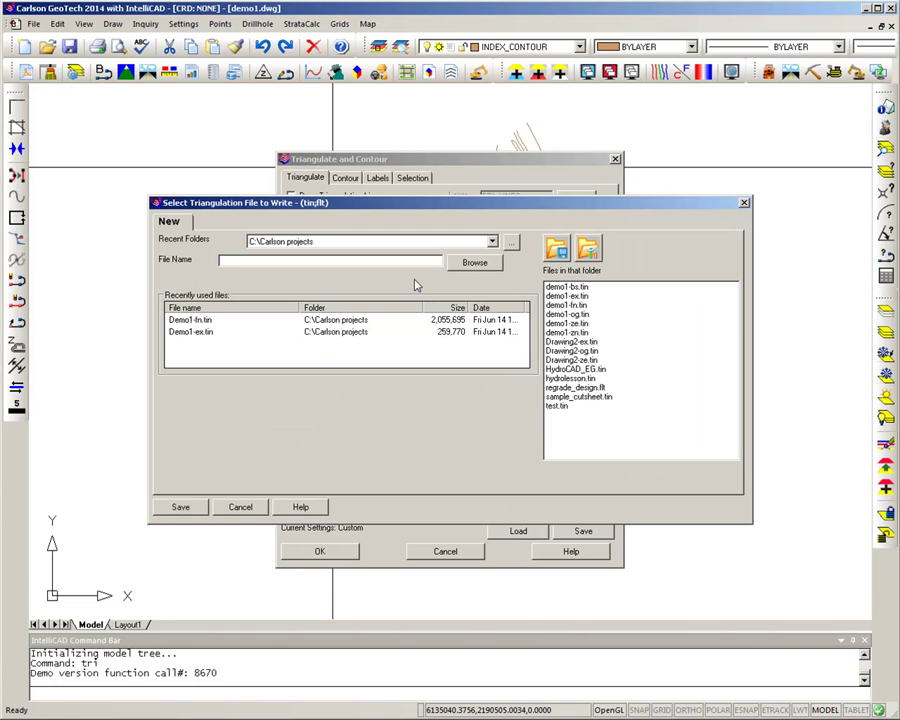
text(Existing-geotech)
click(182, 508)
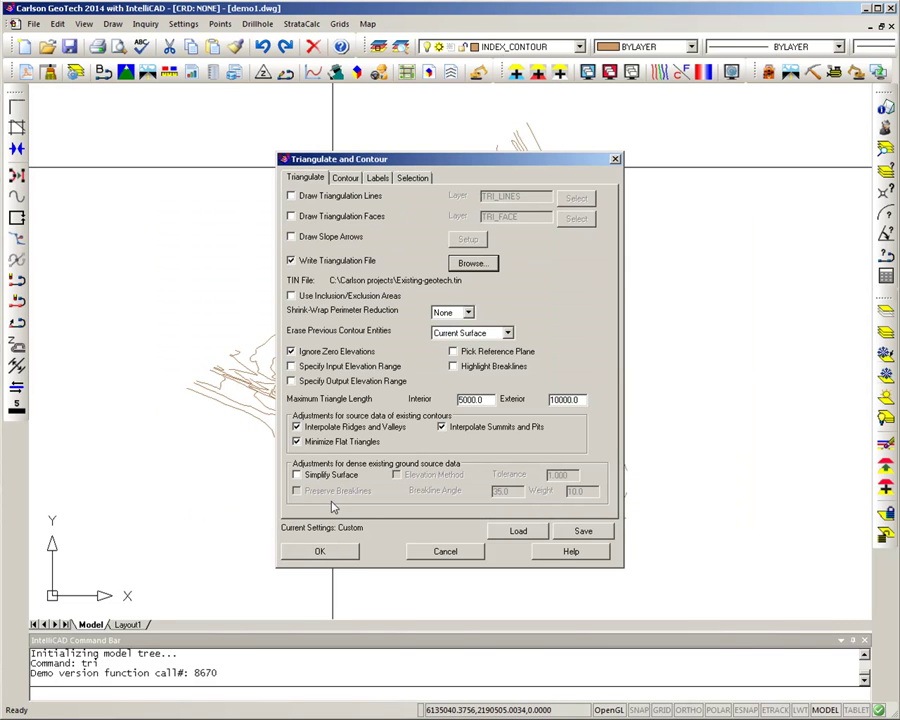
Accept the triangulation settings and triangulate all the contour entities in the drawing into the TIN file
click(314, 556)
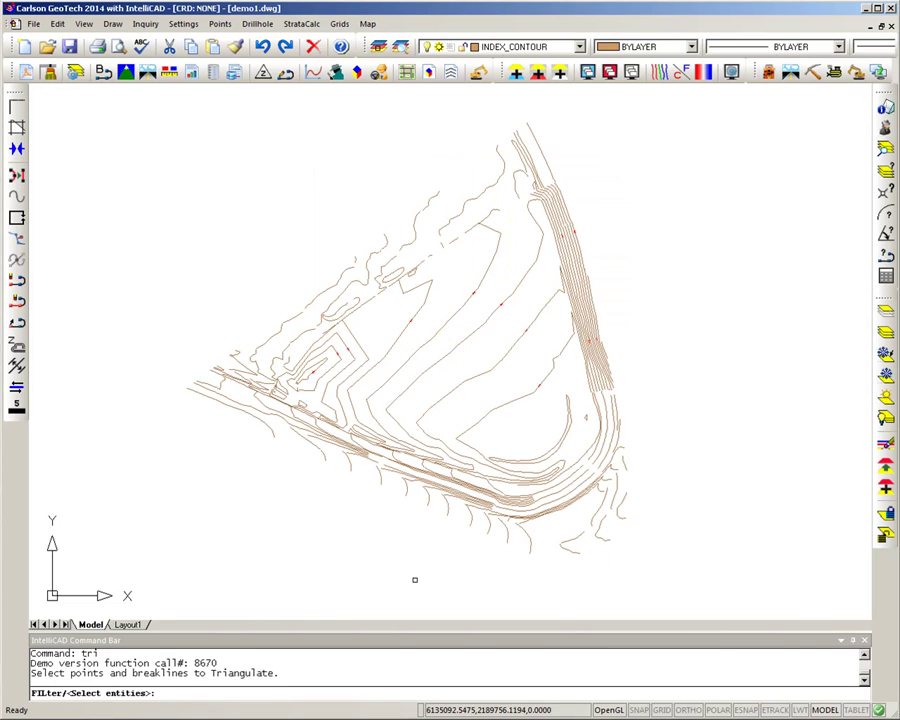
click(664, 570)
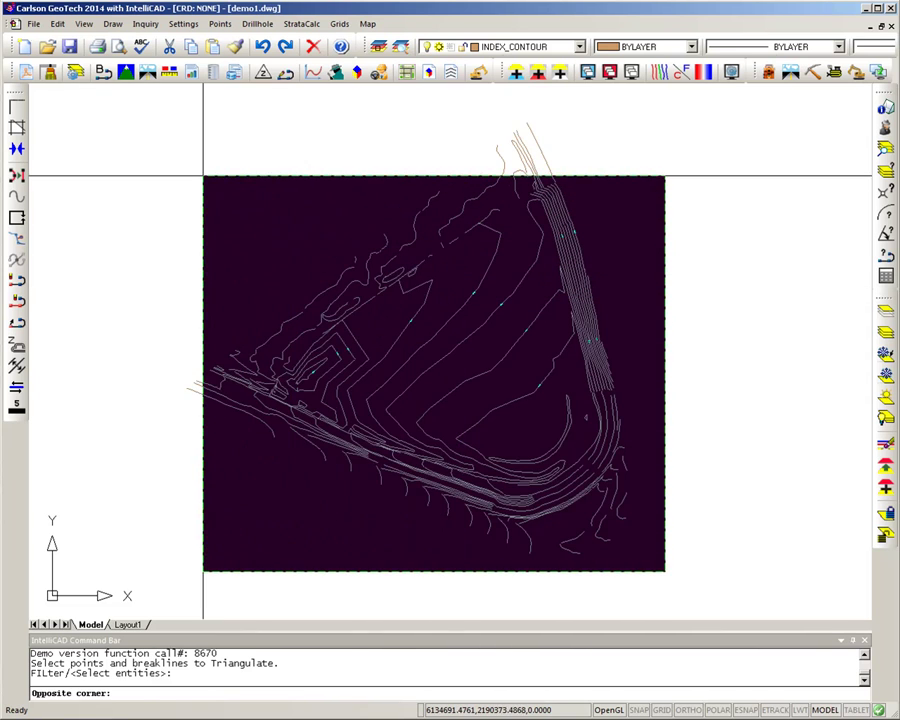
click(202, 152)
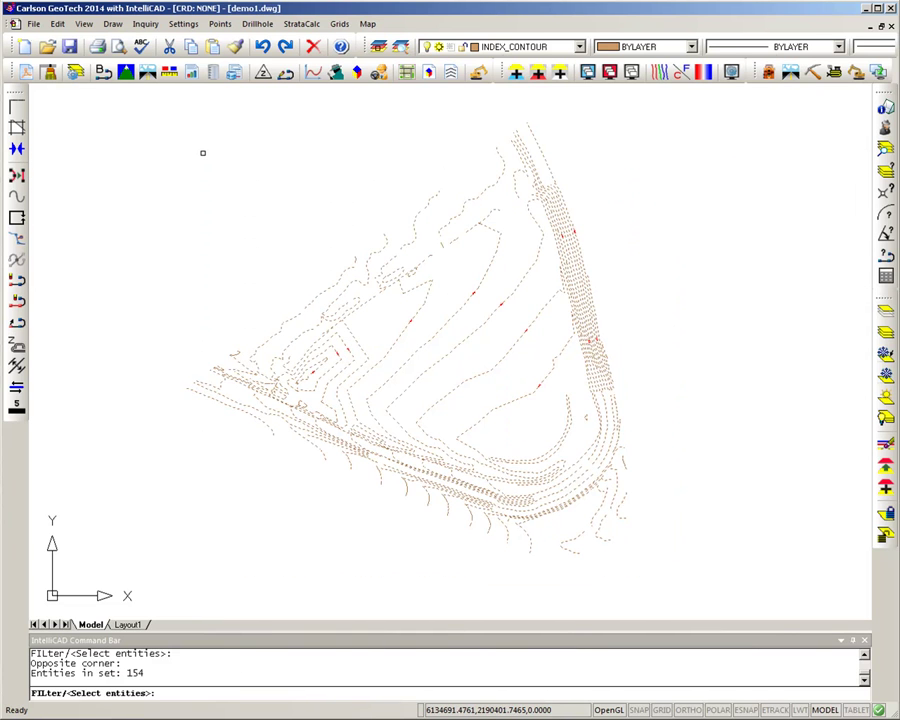
key(Return)
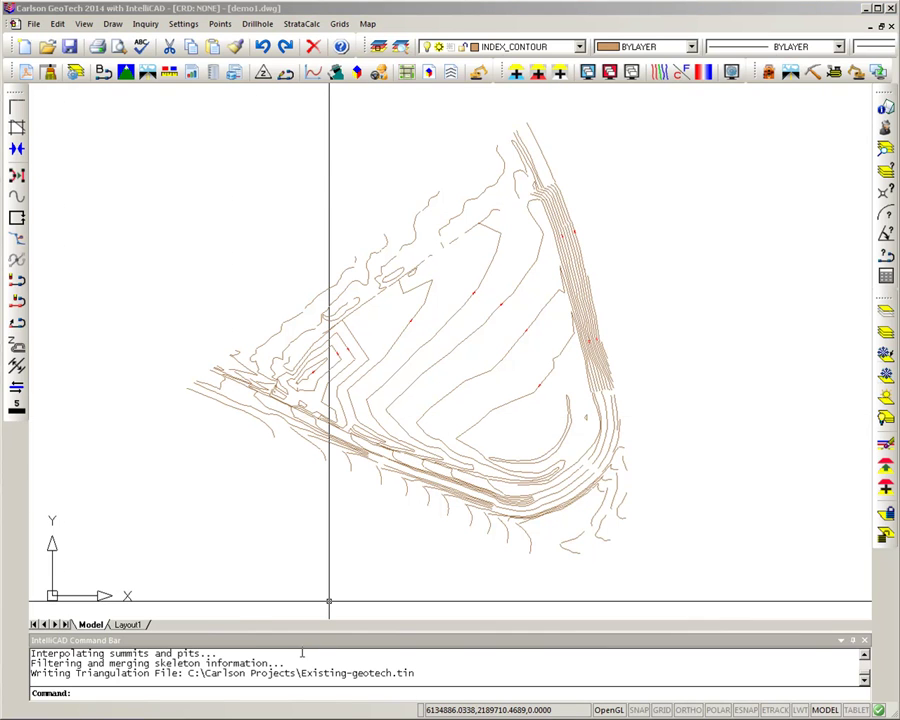
drag(304, 673, 418, 673)
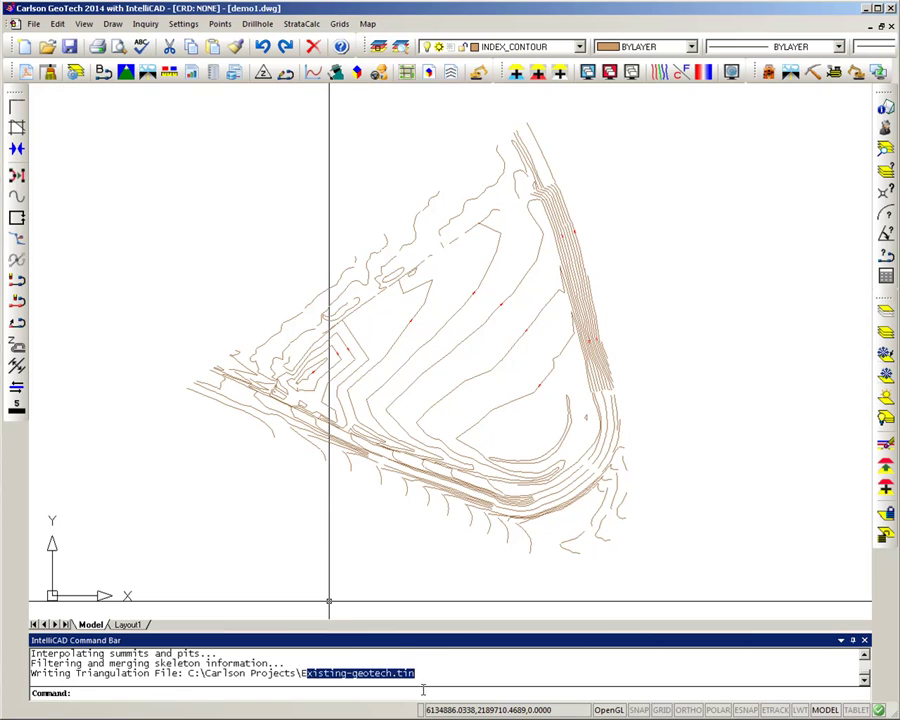
click(440, 690)
Inspect the Existing-geotech.tin surface in the Surface 3D Viewer from a tilted angle, and close the viewer
click(84, 23)
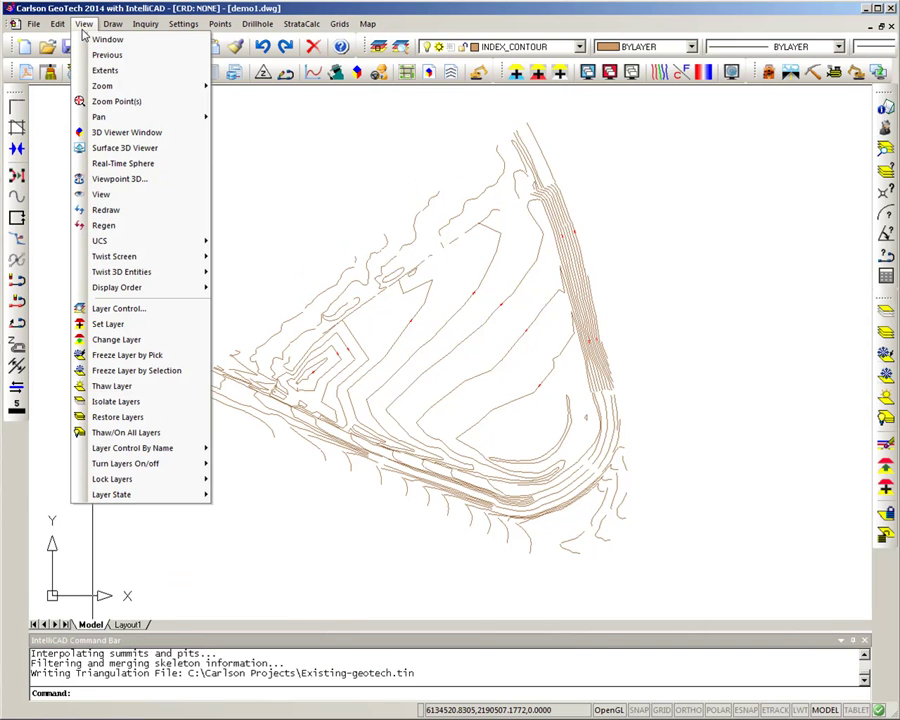
click(175, 150)
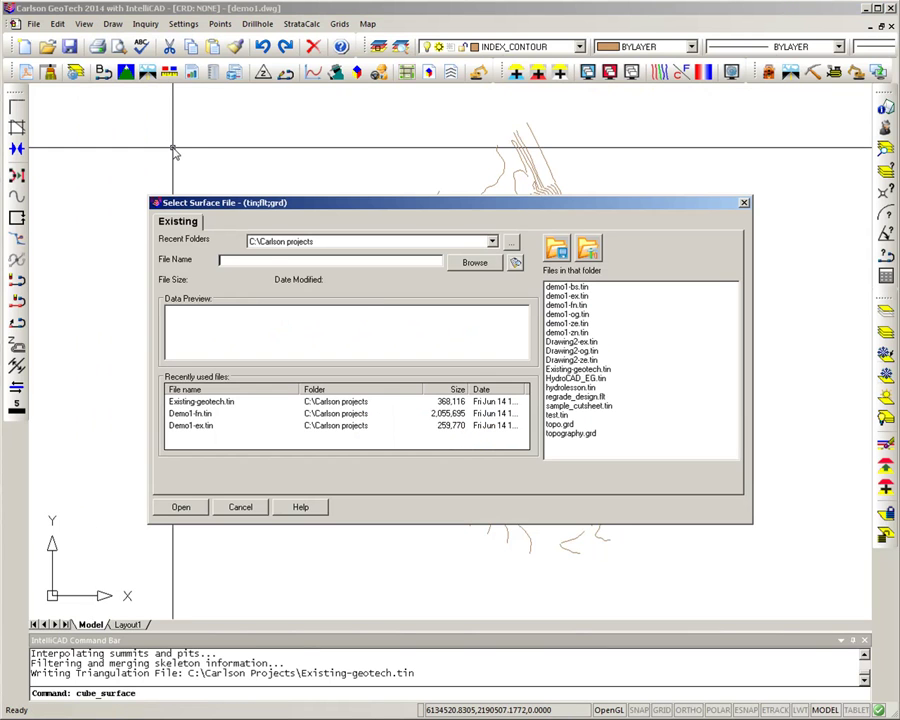
click(200, 401)
click(174, 508)
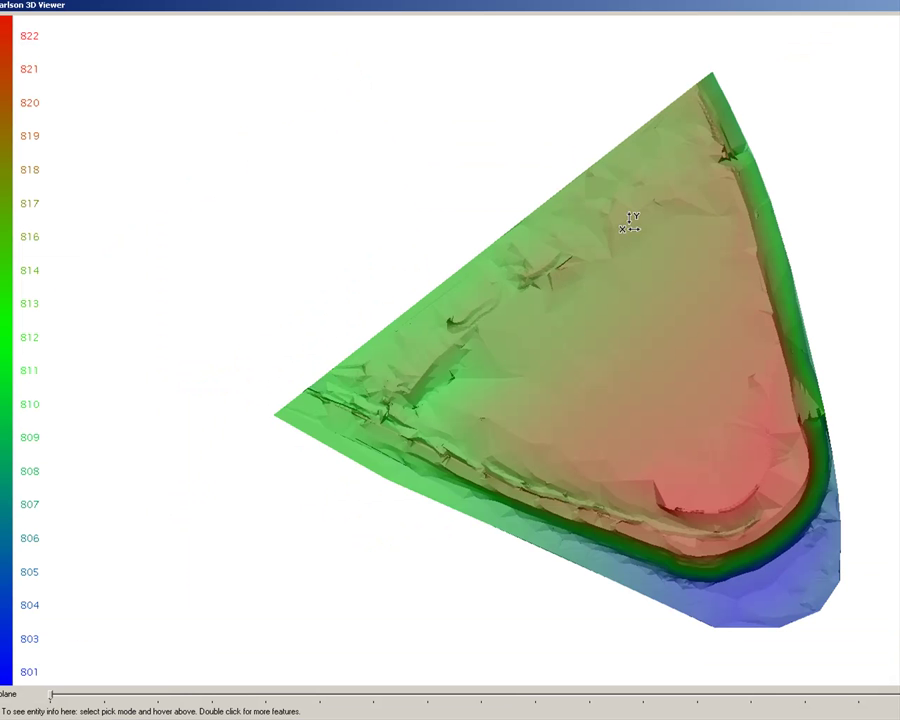
mouse_move(626, 220)
mouse_down()
mouse_move(617, 330)
mouse_move(637, 90)
mouse_move(607, 368)
mouse_move(645, 221)
mouse_move(683, 396)
mouse_move(600, 340)
mouse_move(486, 285)
mouse_move(530, 404)
mouse_move(552, 181)
mouse_move(577, 356)
mouse_move(588, 322)
mouse_move(567, 390)
mouse_move(571, 209)
mouse_move(560, 351)
mouse_move(550, 181)
mouse_move(565, 458)
mouse_move(579, 470)
mouse_up()
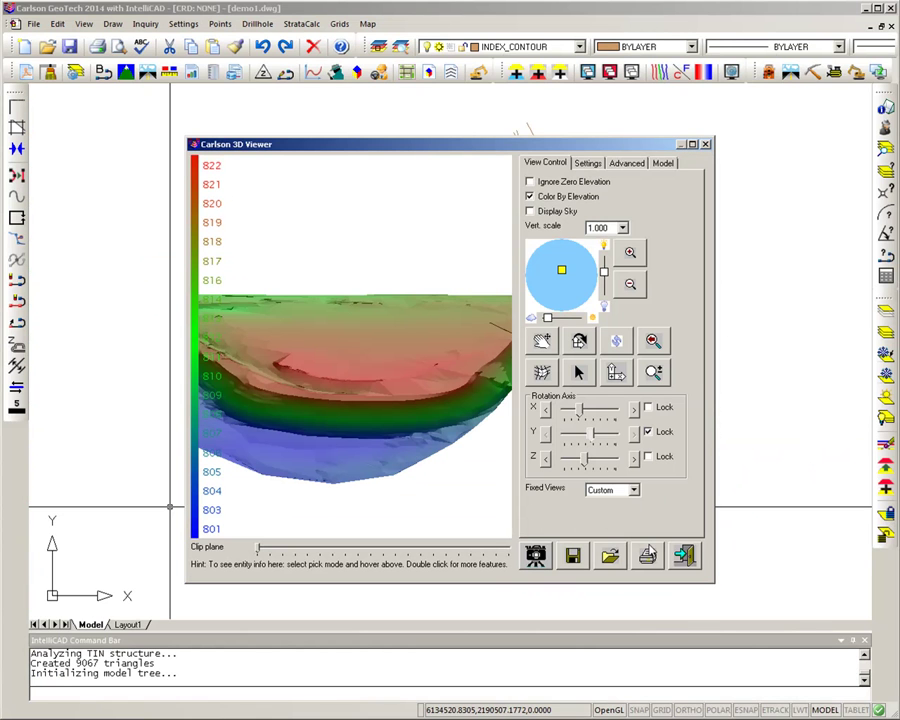
click(686, 558)
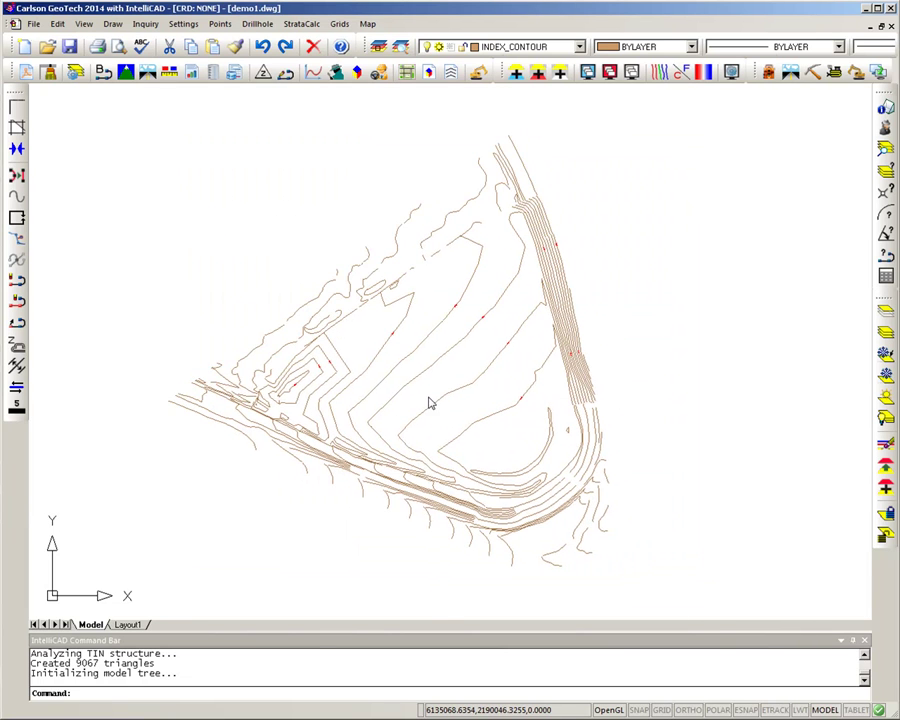
Start Define Drillhole and fill in a new strata named Dirt with a density of 125 lbs/ft^3
click(262, 24)
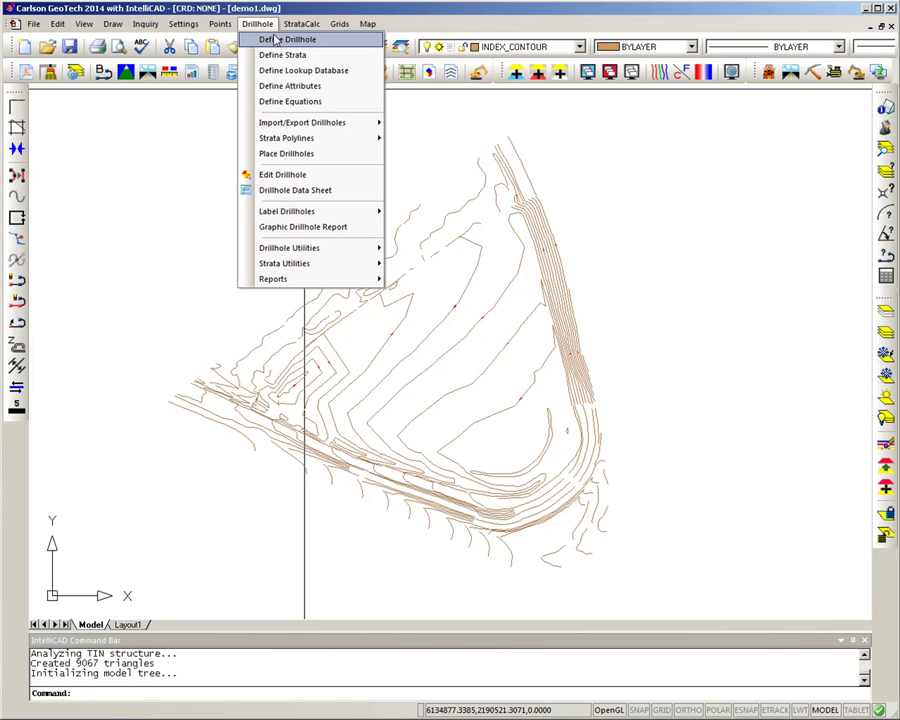
click(282, 40)
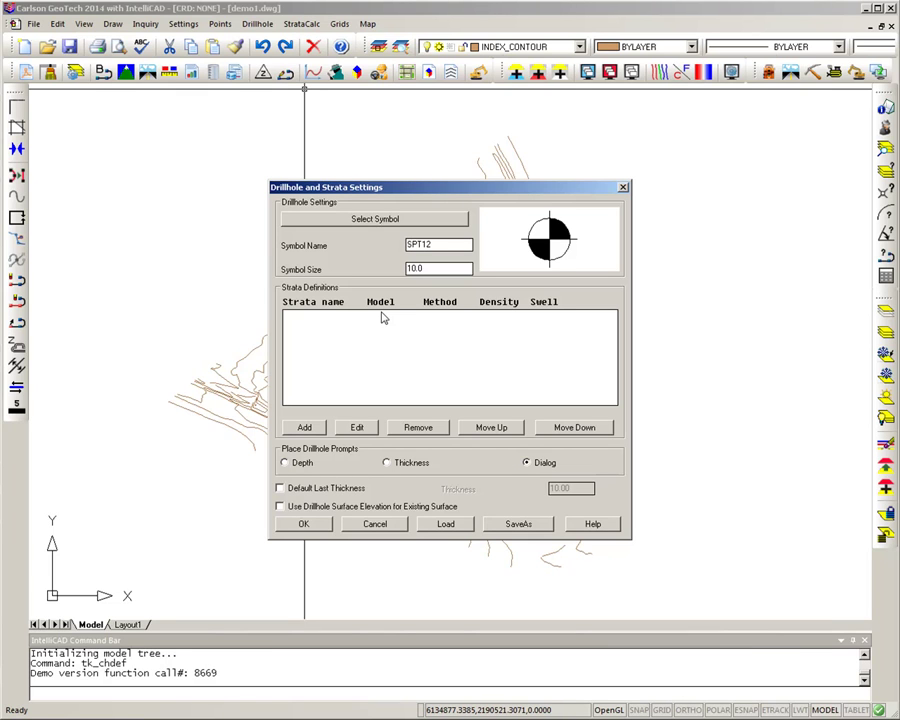
click(302, 428)
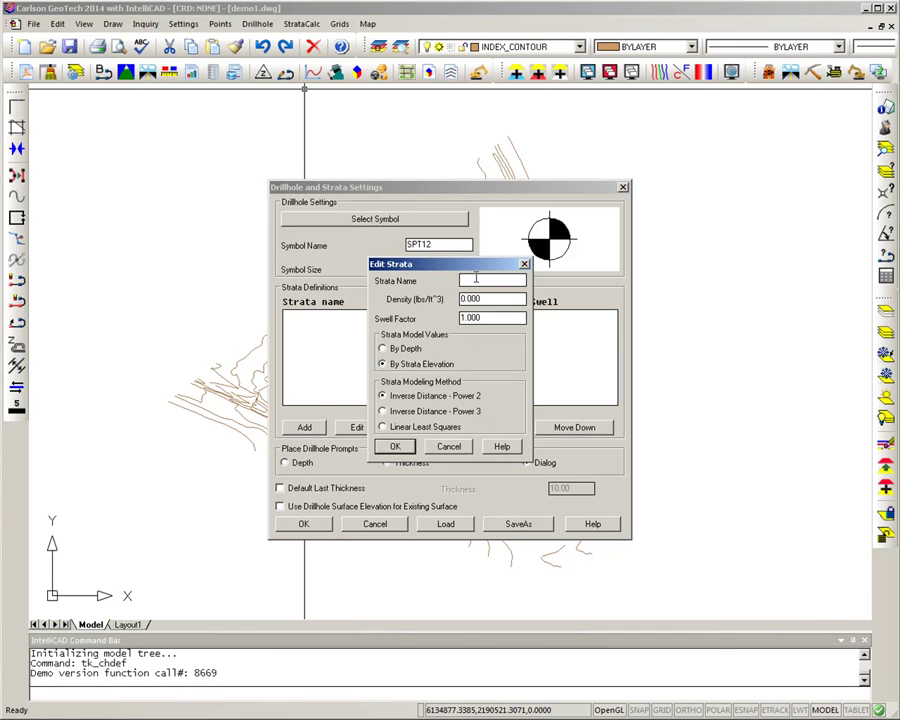
text(Dirt)
drag(504, 301, 428, 305)
text(125)
Read the Define Drillhole help on strata model values and modeling methods, including Linear Least Squares, and close it
click(502, 446)
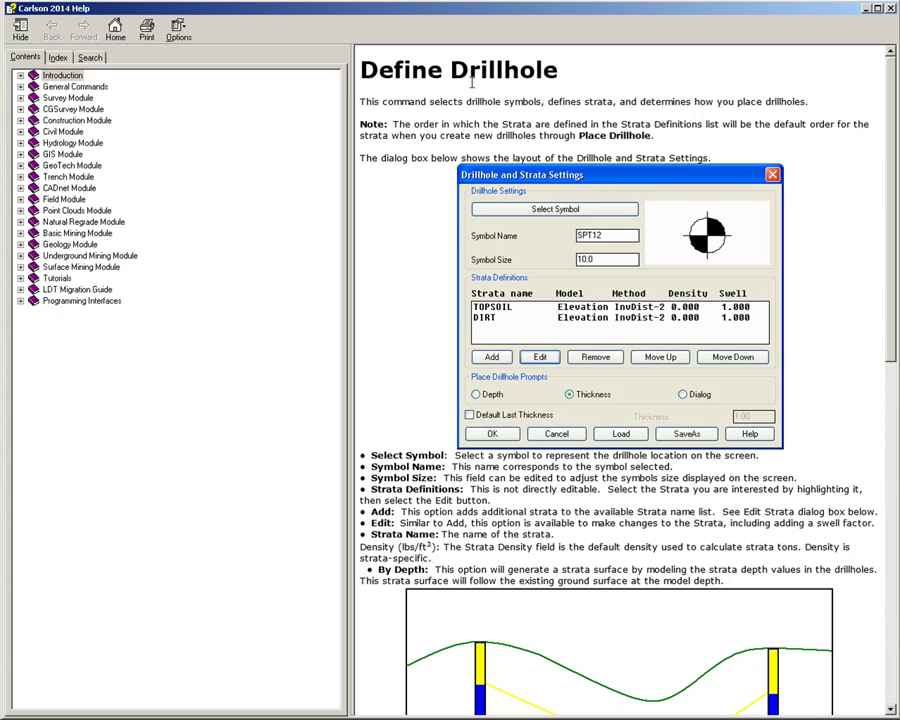
scroll(868, 336, down, 8)
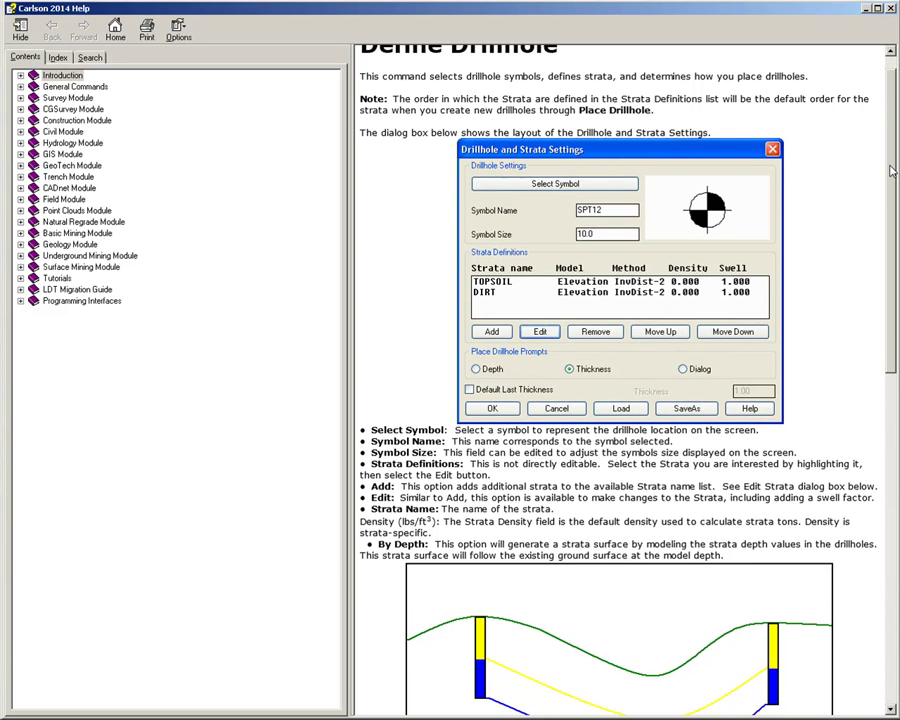
scroll(868, 340, down, 2)
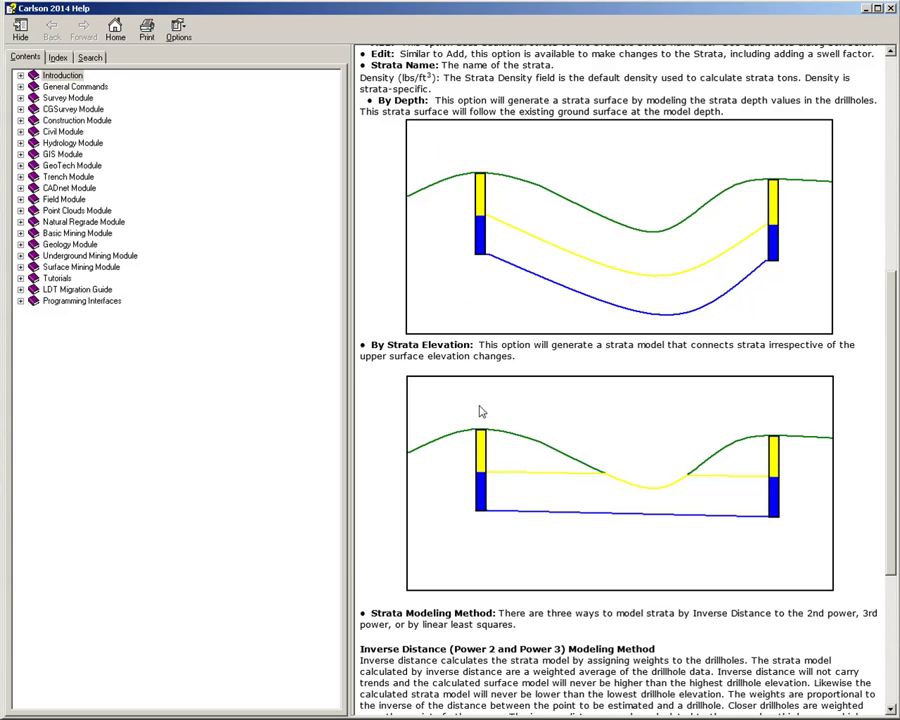
scroll(639, 405, down, 6)
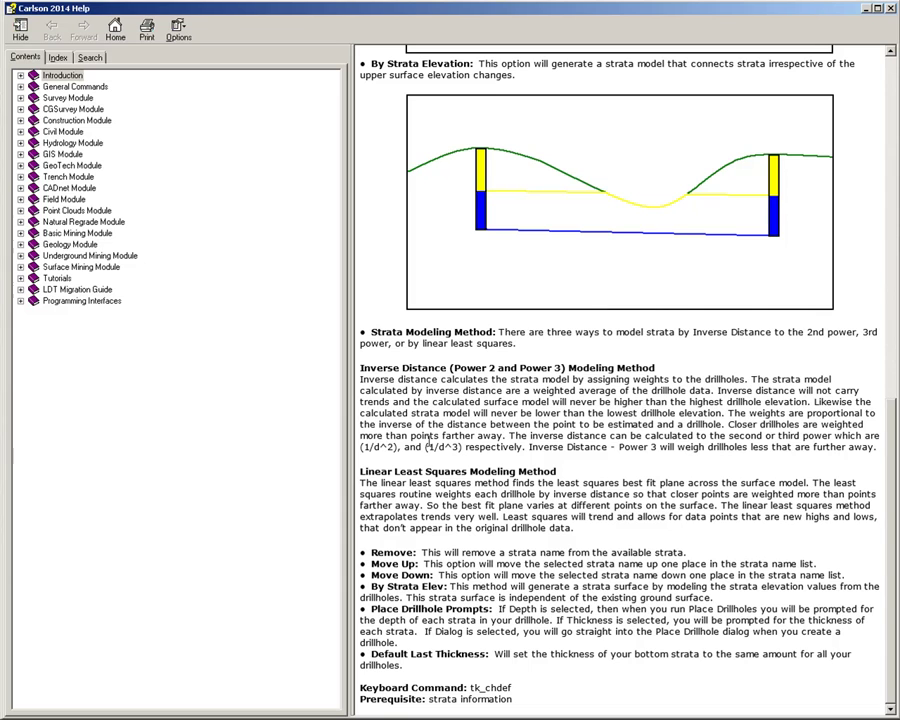
drag(557, 471, 362, 470)
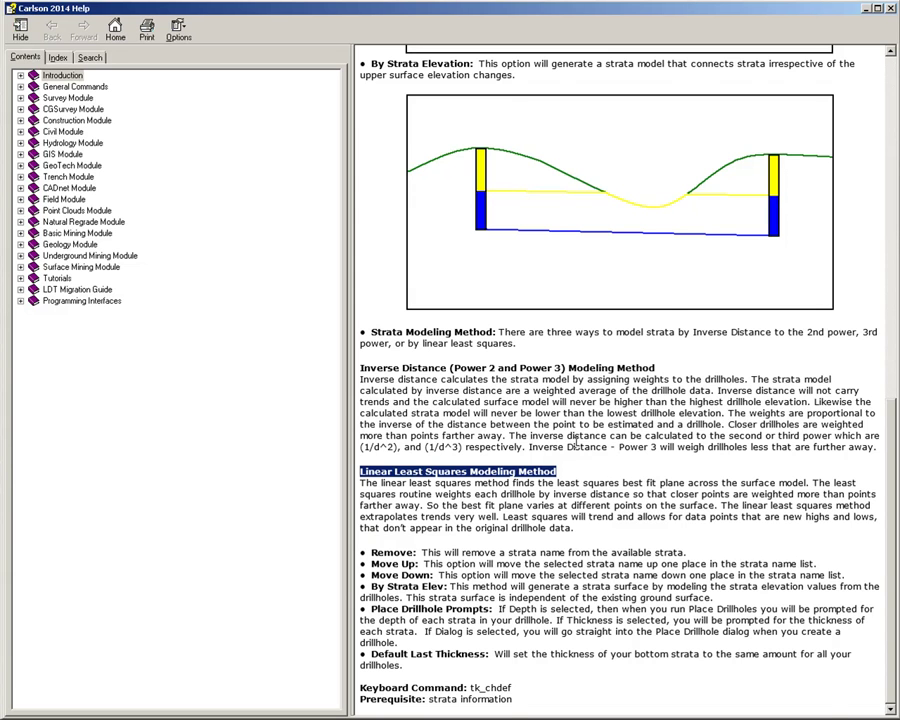
scroll(600, 400, up, 8)
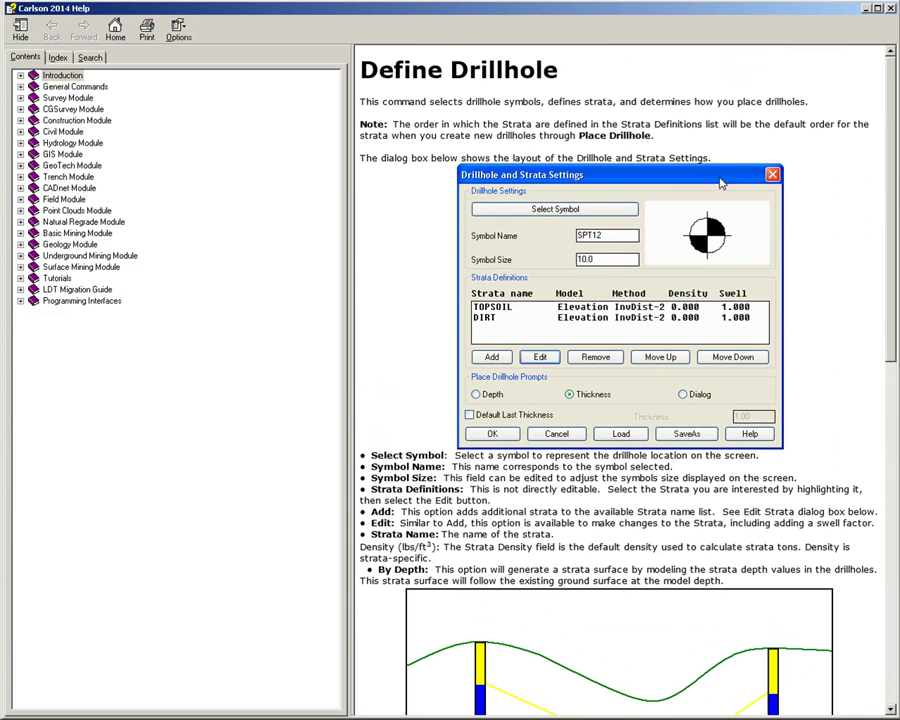
click(891, 9)
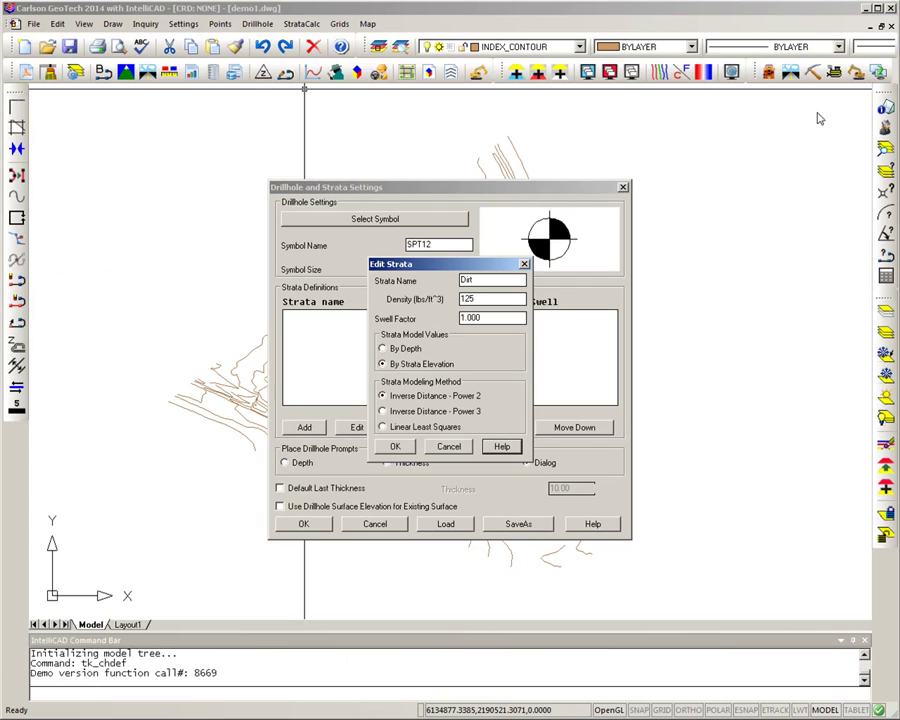
Save the Dirt strata, add a second strata named Rock with a density of 150 lbs/ft^3, and accept the settings
click(396, 448)
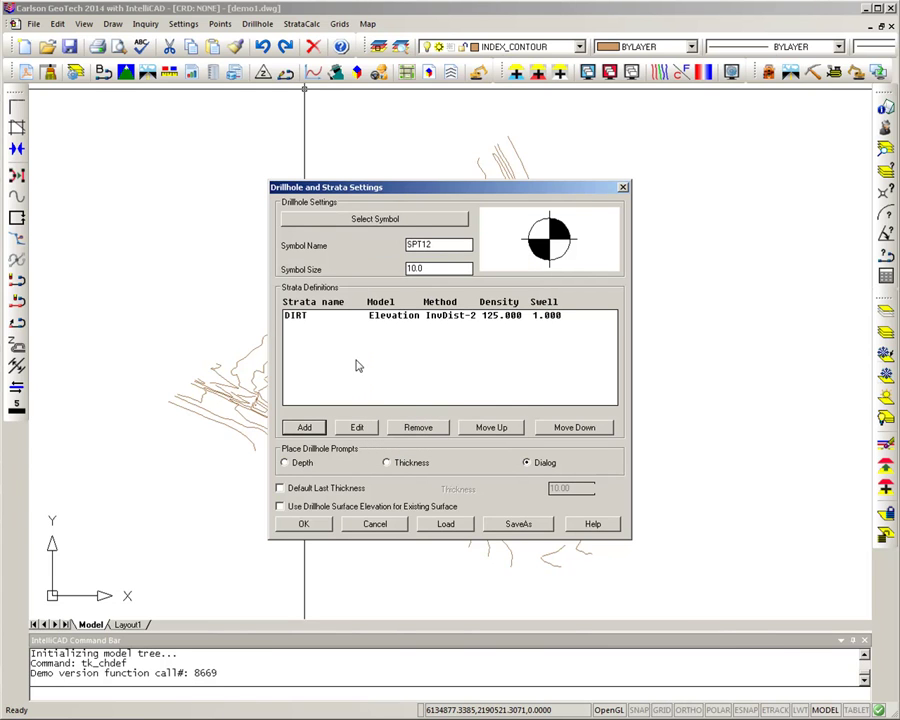
click(308, 430)
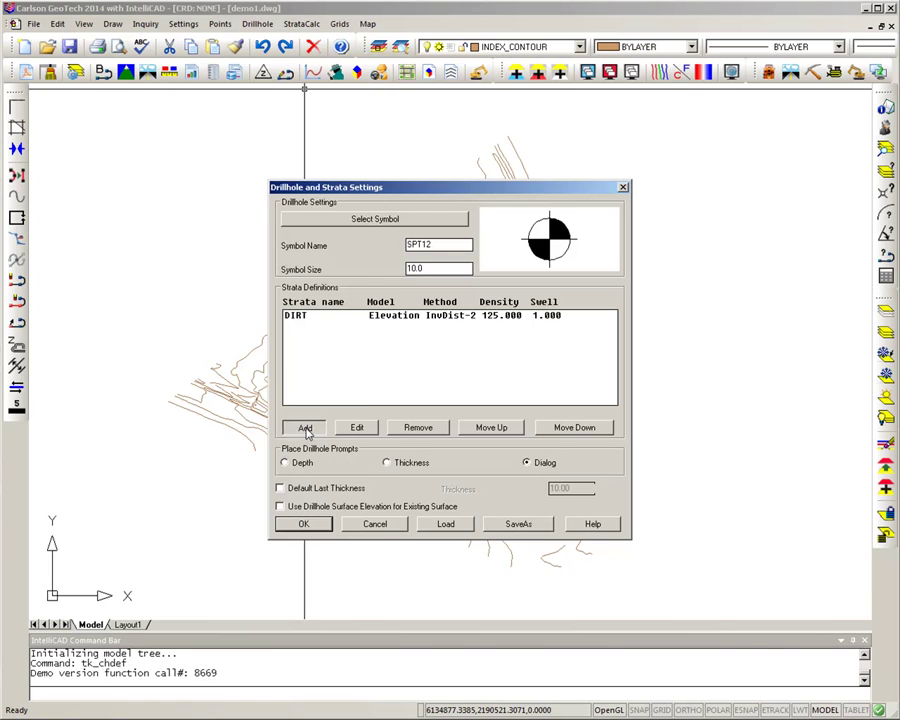
text(Rock)
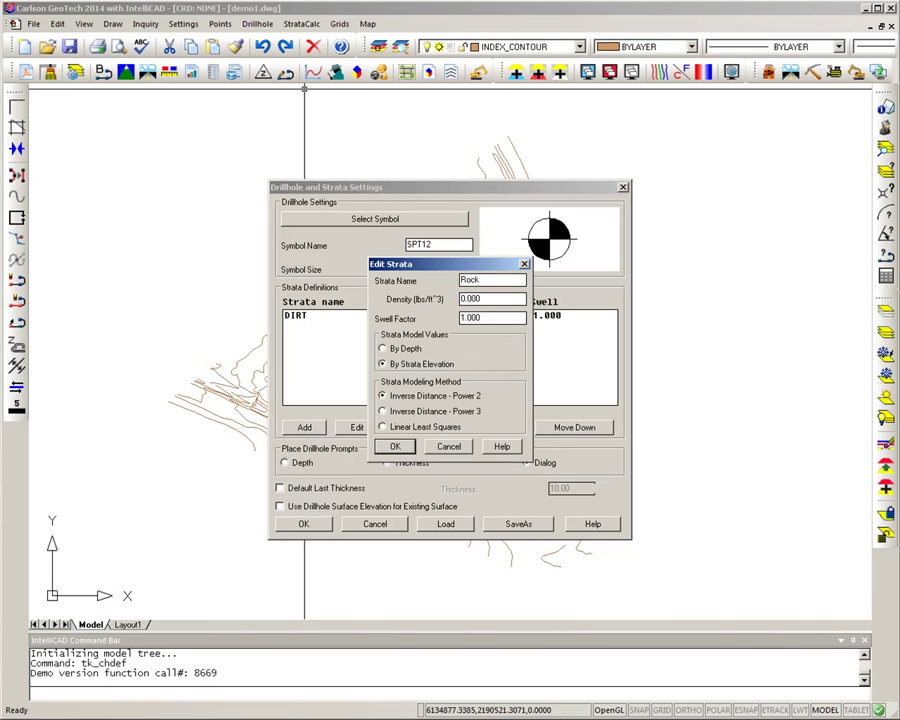
key(Tab)
text(150)
click(394, 447)
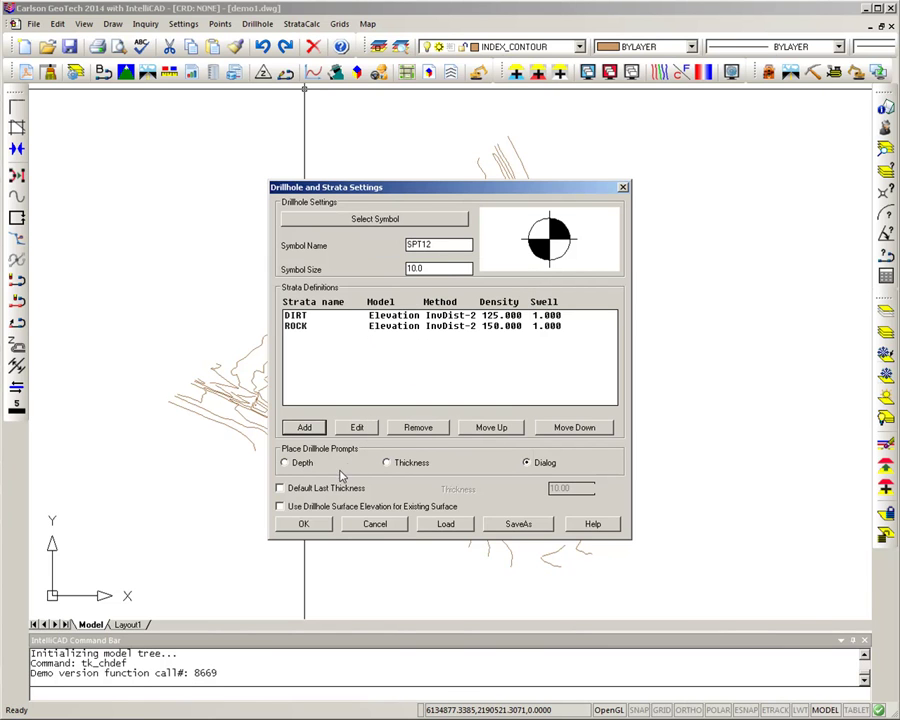
click(301, 525)
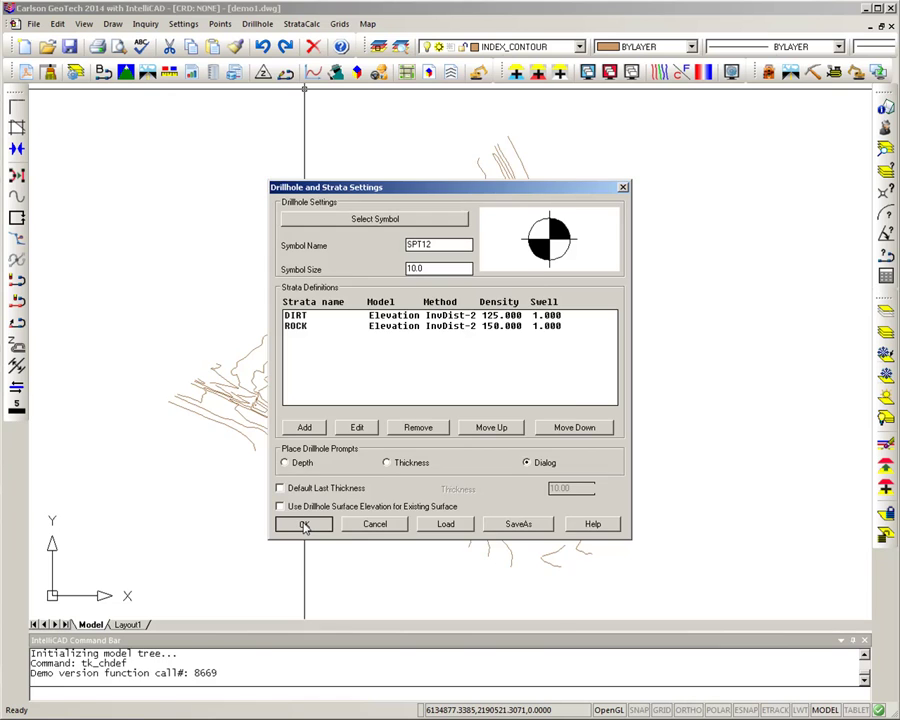
Accept the drillhole and strata settings and place a drillhole inside the northern part of the site
click(304, 527)
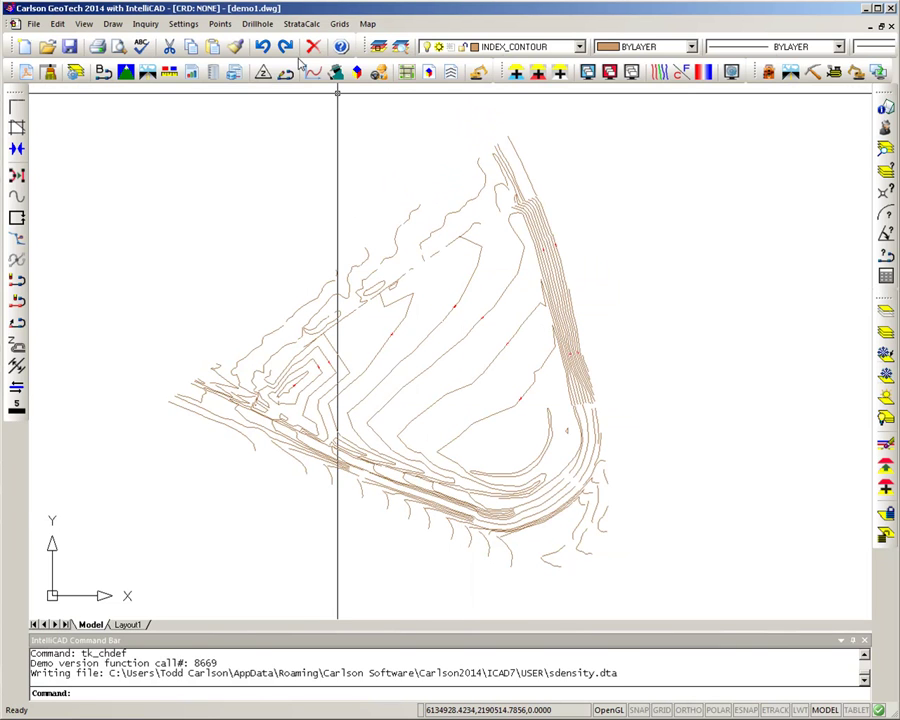
click(260, 25)
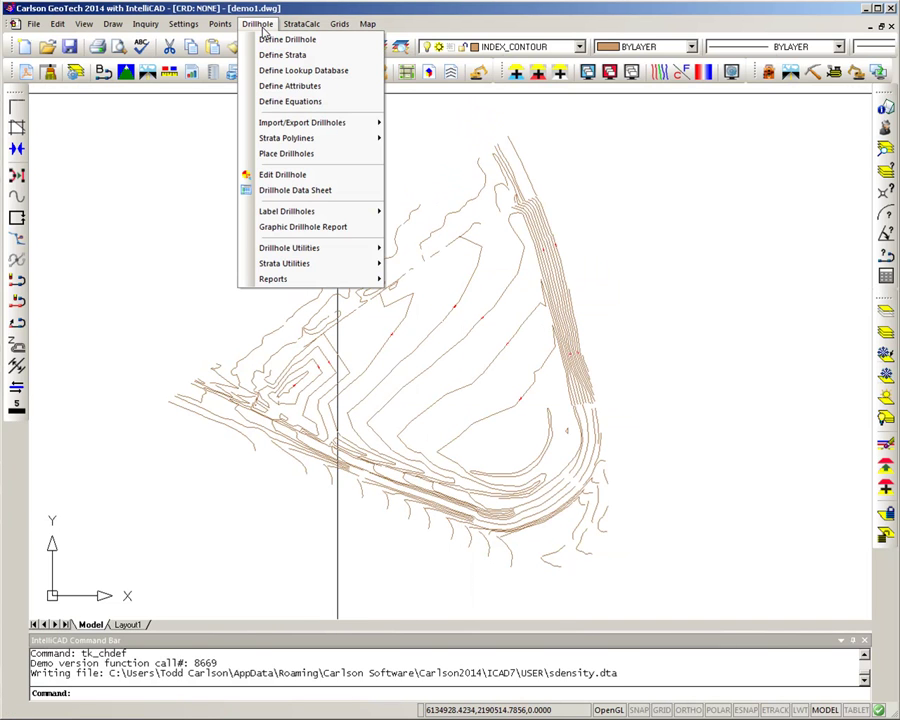
click(297, 156)
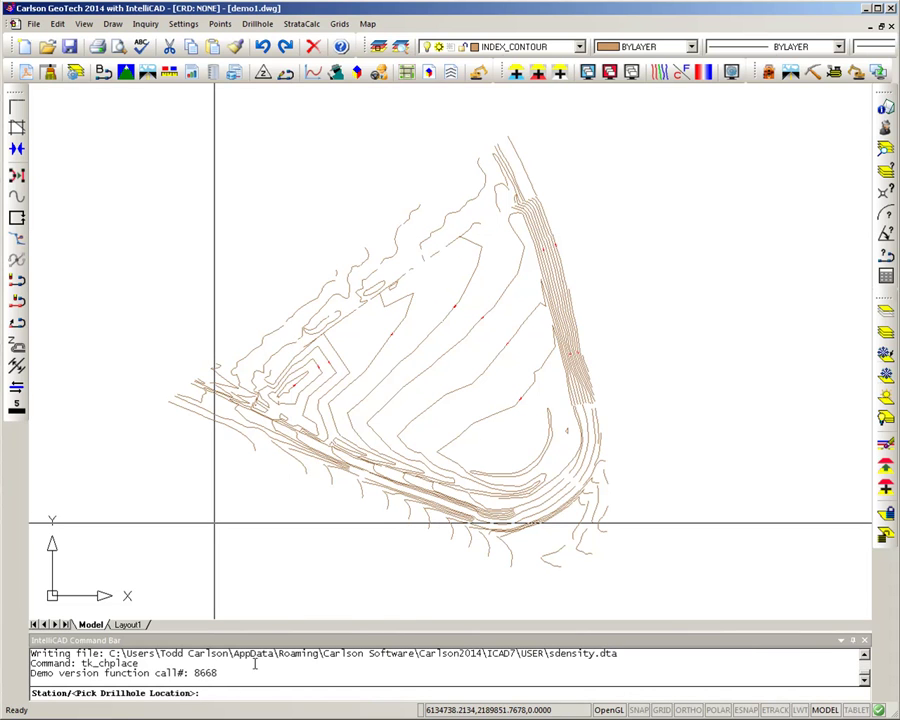
click(490, 268)
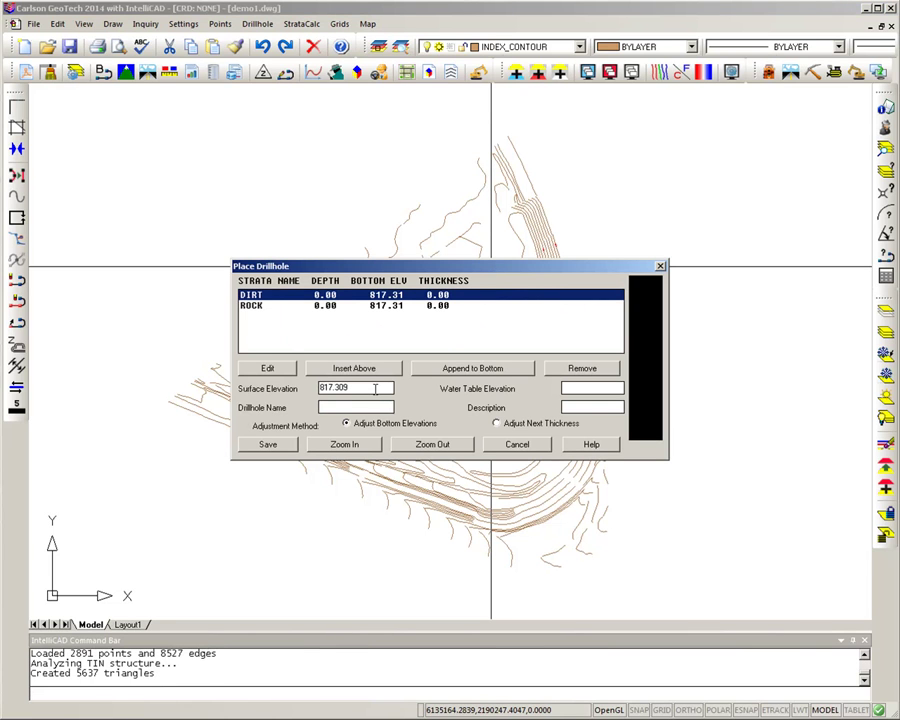
drag(375, 390, 316, 388)
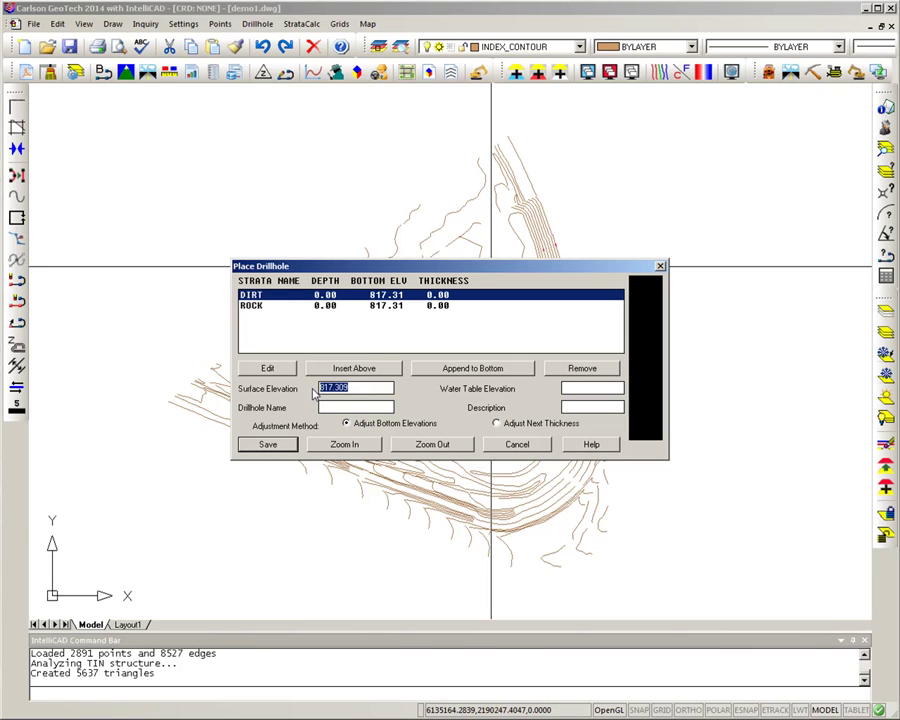
Edit the drillhole's Dirt strata to a thickness of 2 and advance to the next strata
click(267, 370)
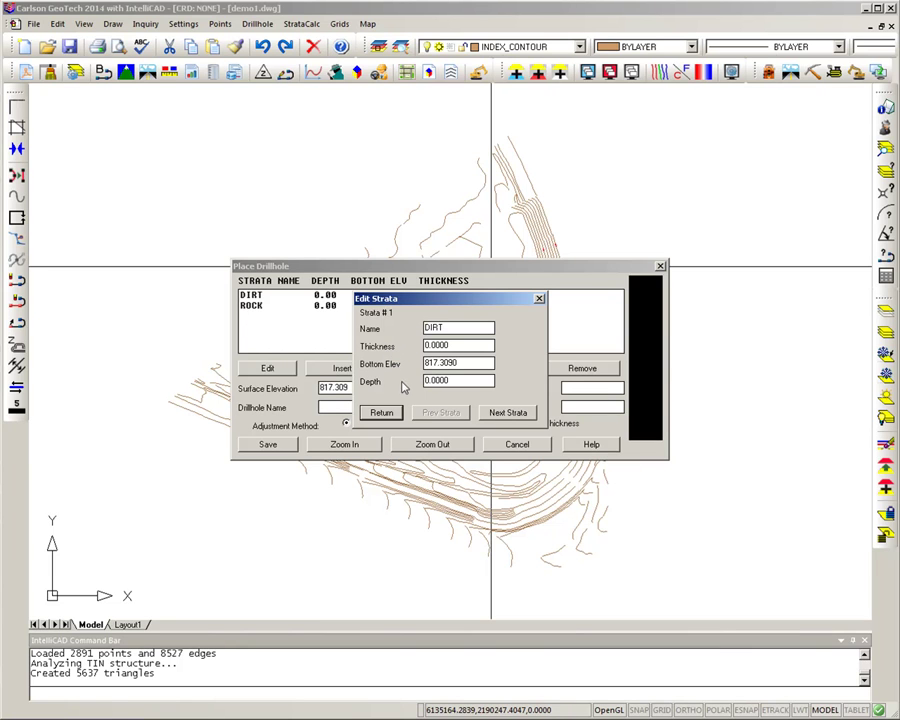
double_click(448, 345)
text(2)
click(466, 364)
double_click(467, 364)
double_click(461, 380)
click(454, 380)
click(506, 413)
Try a thickness of 3 for the drillhole's Rock strata
drag(459, 345, 421, 346)
text(3)
click(464, 363)
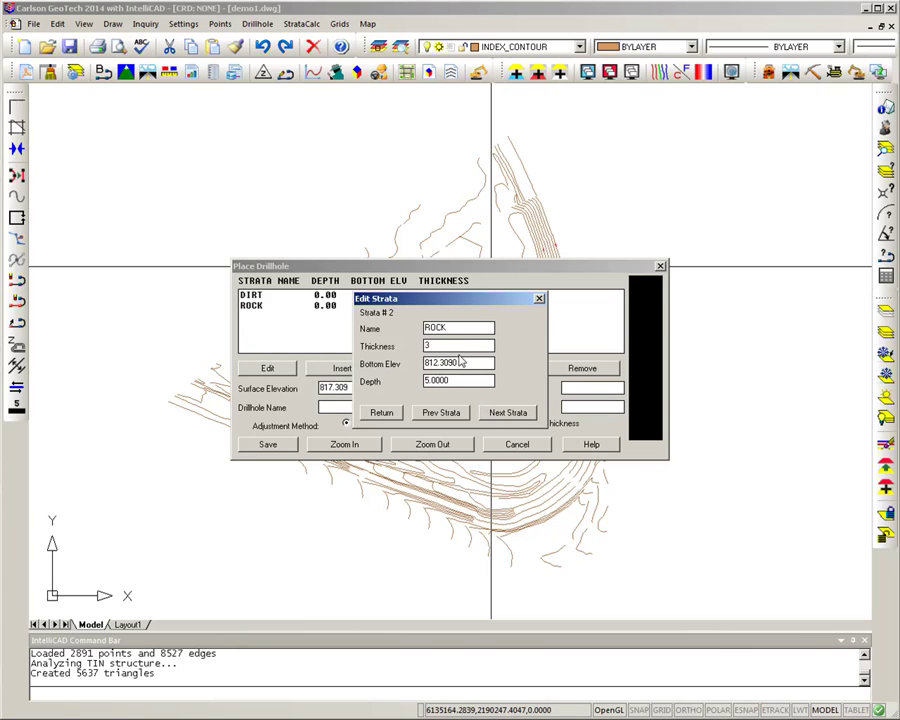
double_click(452, 345)
Set the Rock strata's depth to 20, return to the strata list, and save the drillhole
click(466, 381)
drag(454, 381, 425, 394)
text(20)
key(Return)
text(20)
click(388, 414)
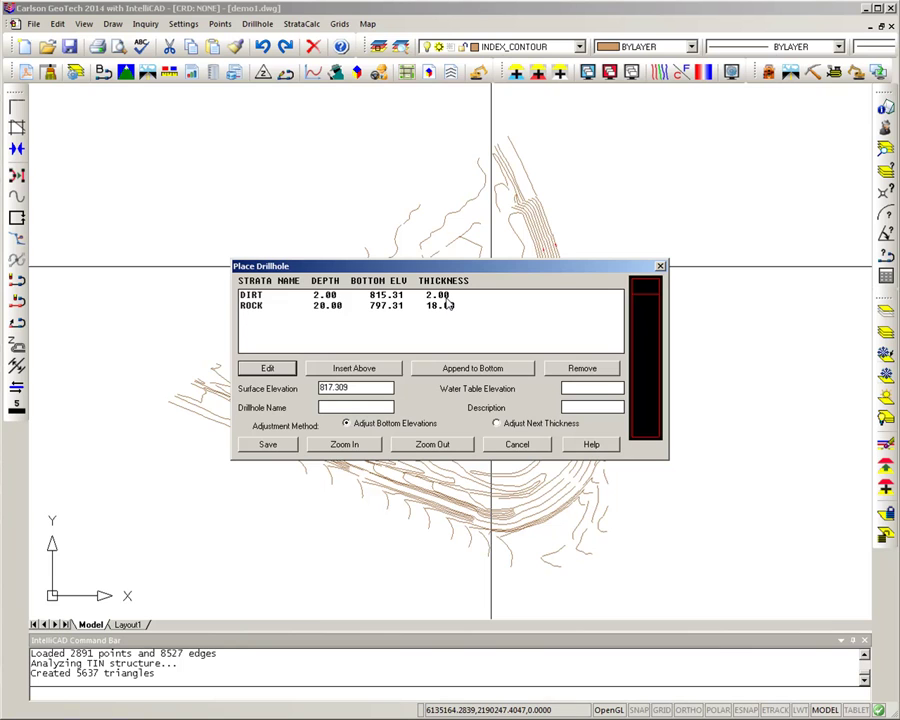
click(268, 447)
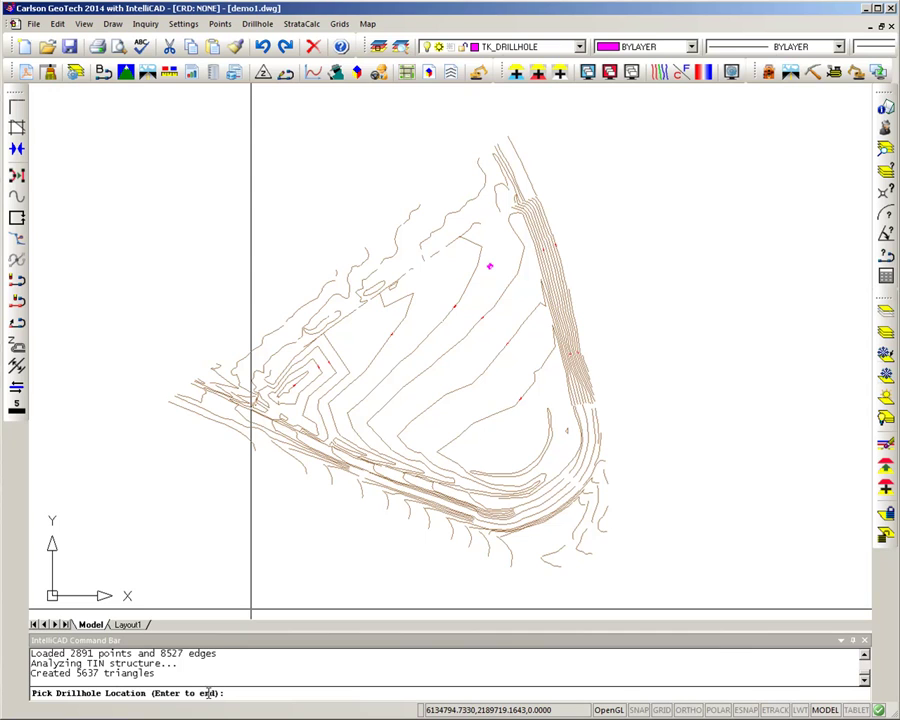
In Define Drillhole, switch the placement prompts to Thickness and enable a default last thickness of 20
click(257, 24)
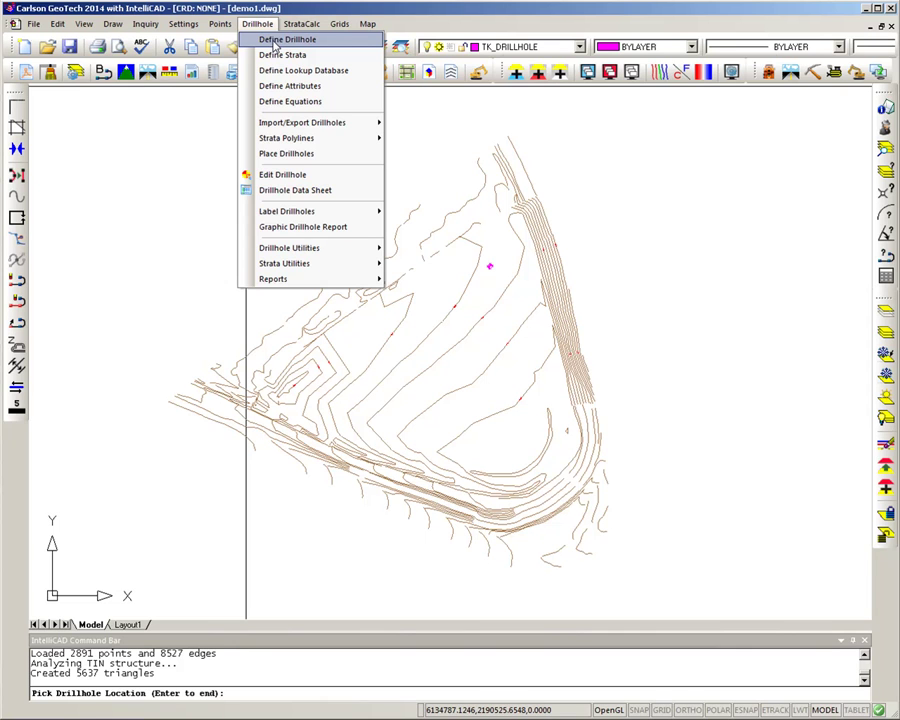
click(275, 42)
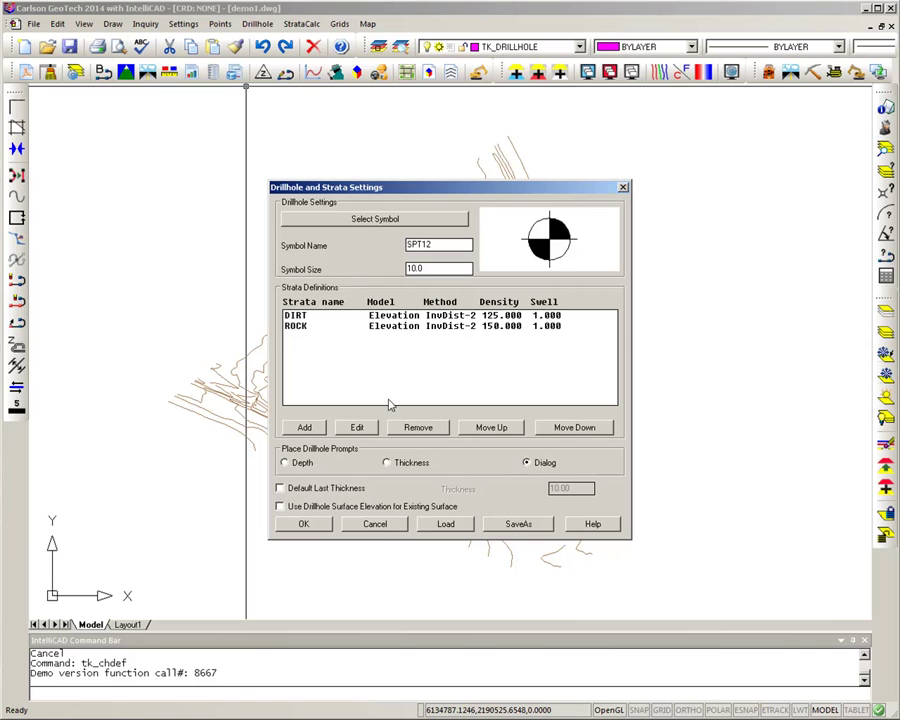
click(388, 464)
click(280, 488)
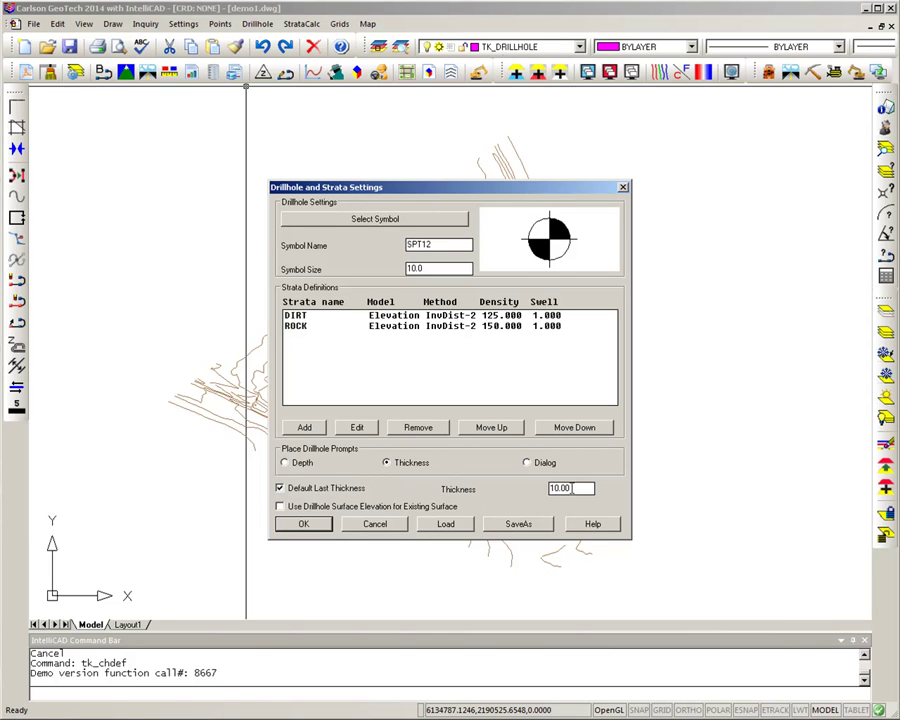
double_click(577, 488)
text(20)
click(309, 527)
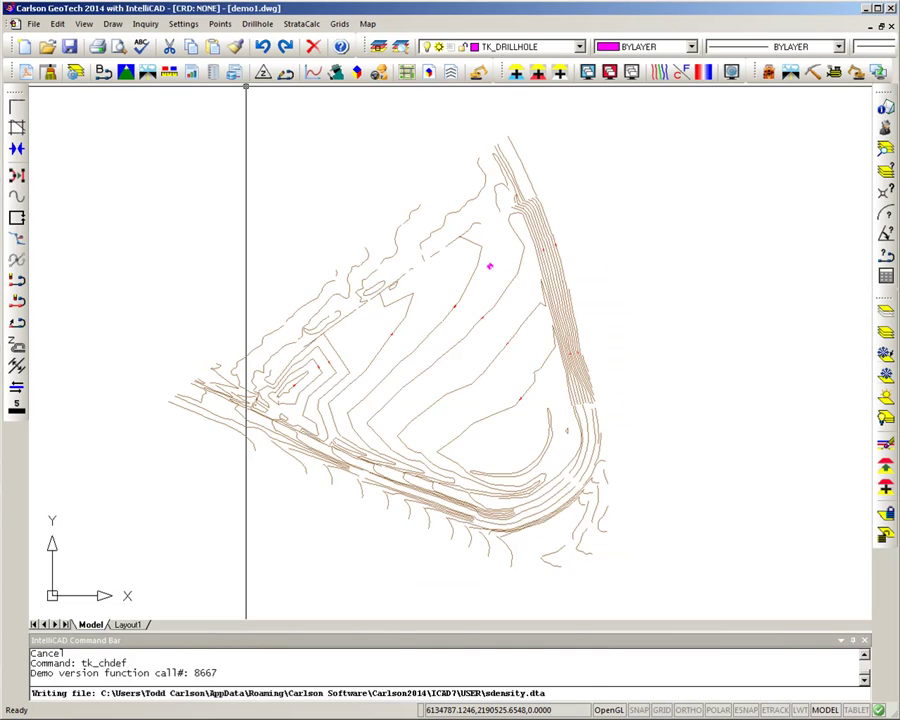
Place a second drillhole in the southeastern part of the site with a Dirt thickness of 1.5, and save it
click(258, 24)
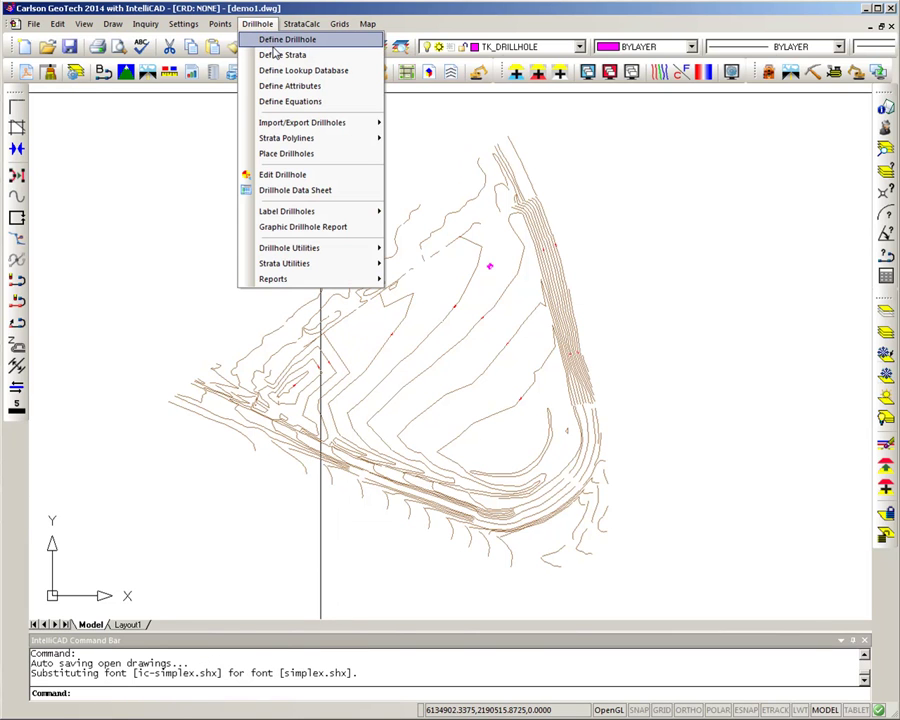
click(302, 156)
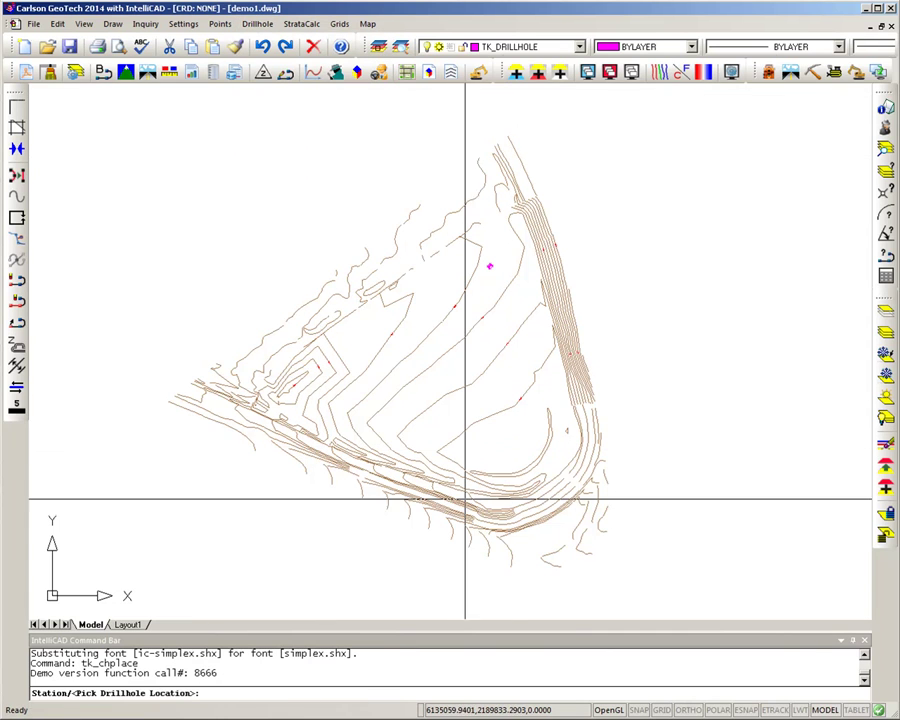
click(518, 477)
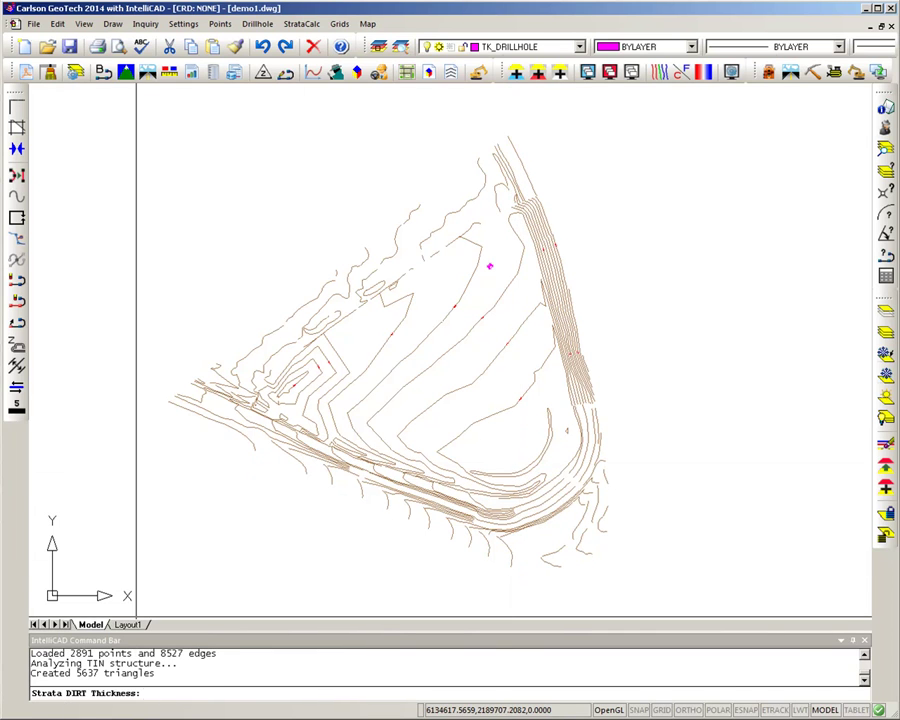
text(1.5)
key(Return)
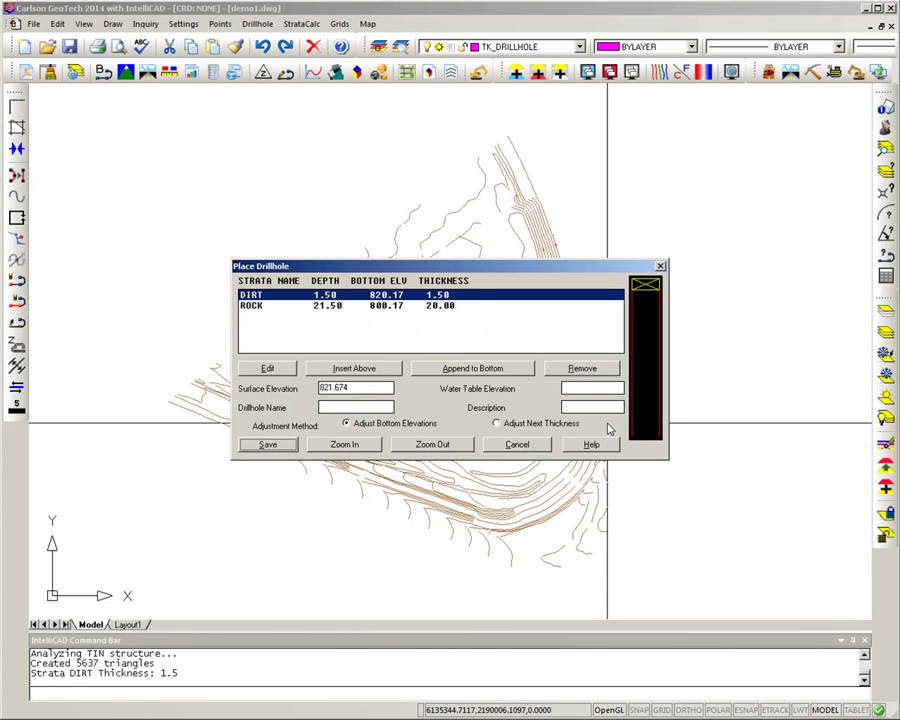
click(327, 311)
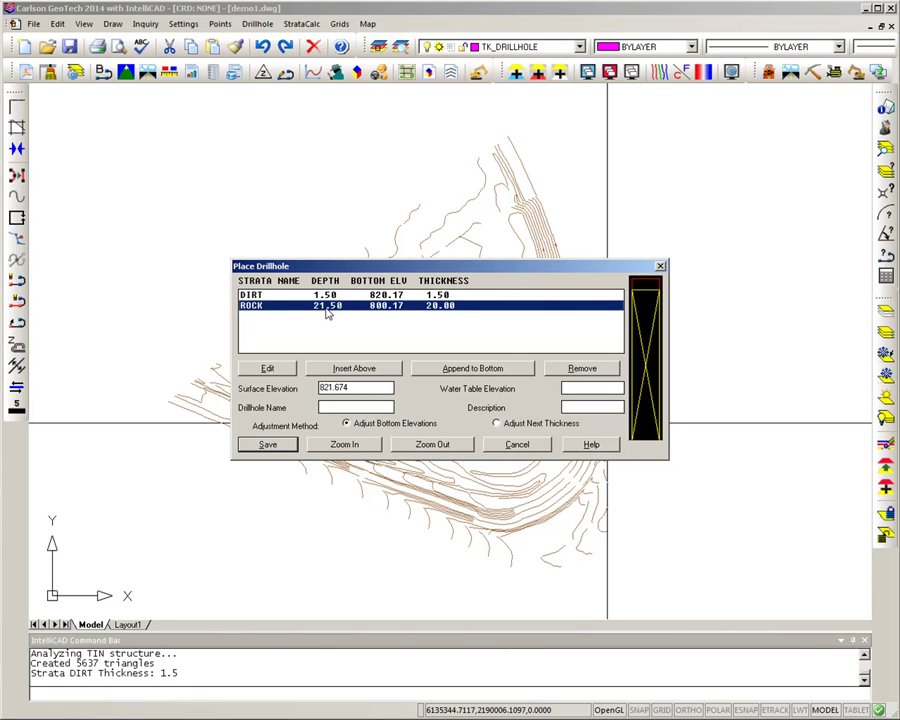
click(265, 446)
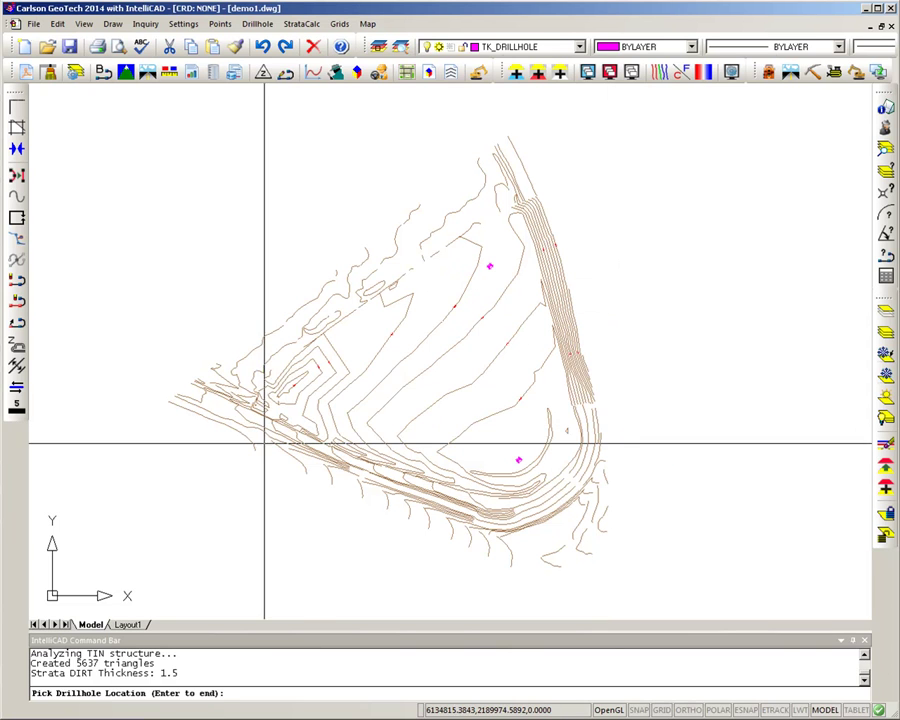
Place a third drillhole near the site's western corner with a Dirt thickness of 3, save it, and end placement
click(295, 378)
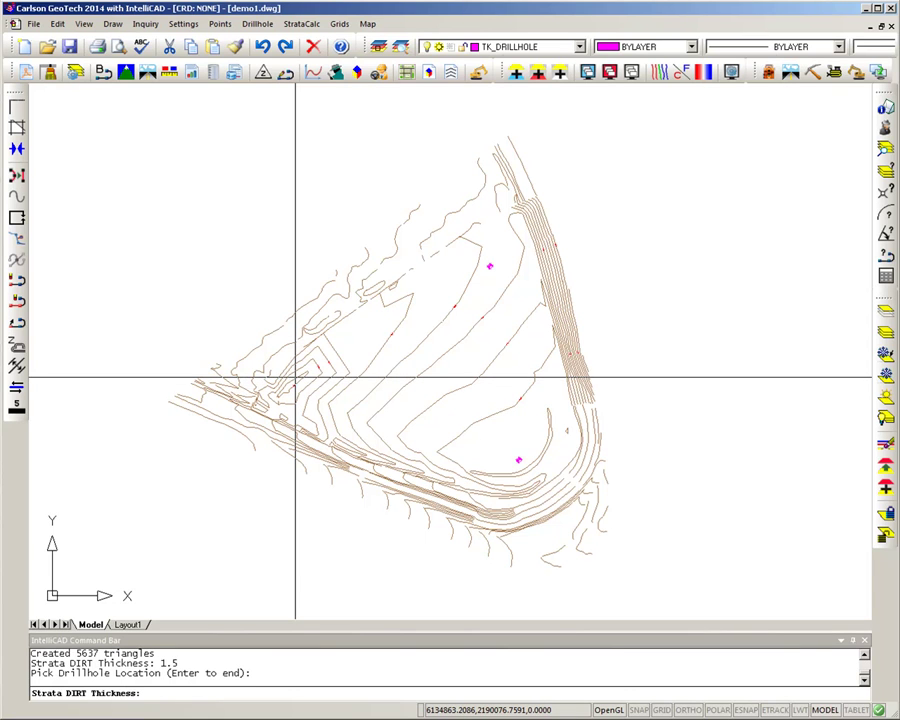
text(3)
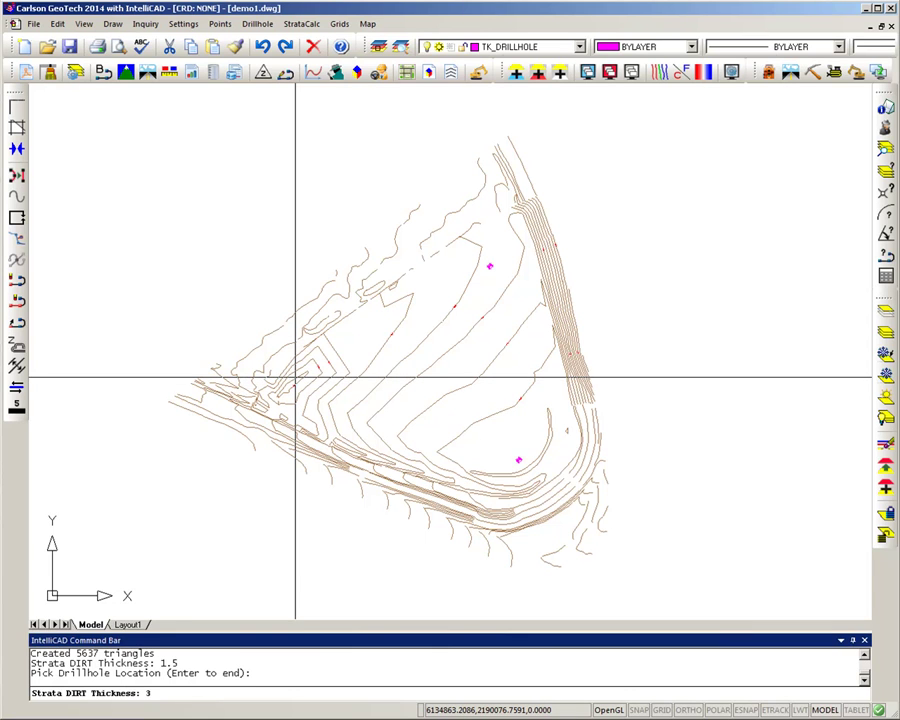
key(Return)
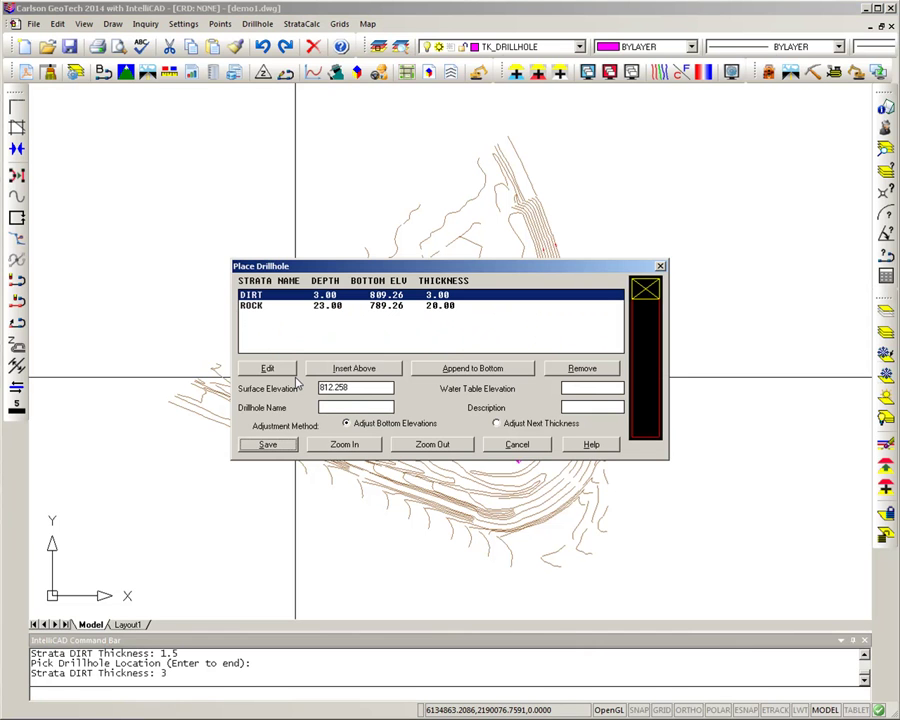
click(268, 447)
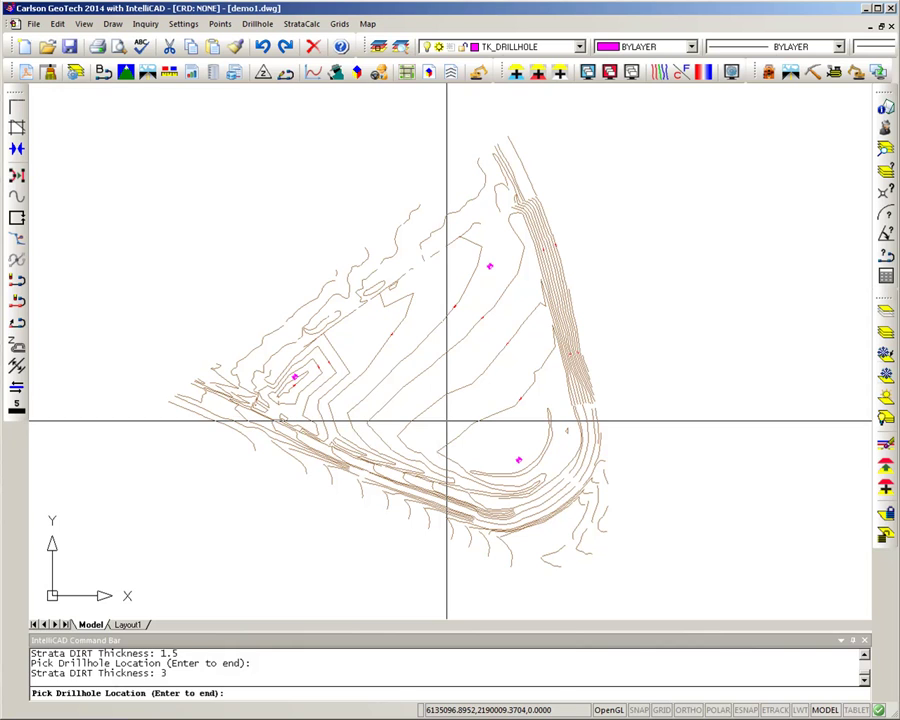
key(Return)
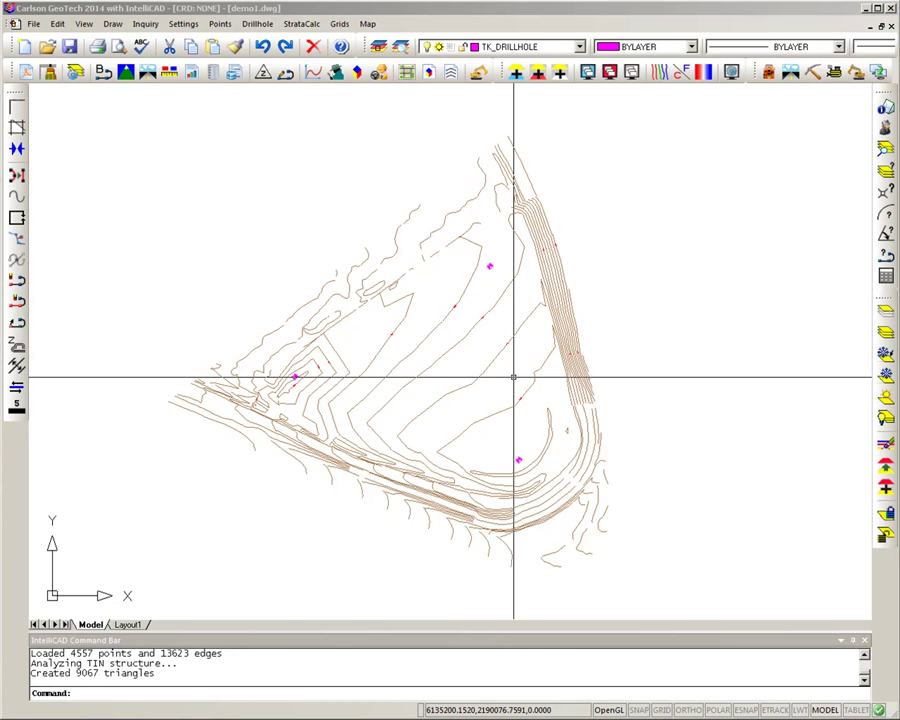
Make the strata surfaces from the placed drillholes and dismiss the confirmation
click(300, 26)
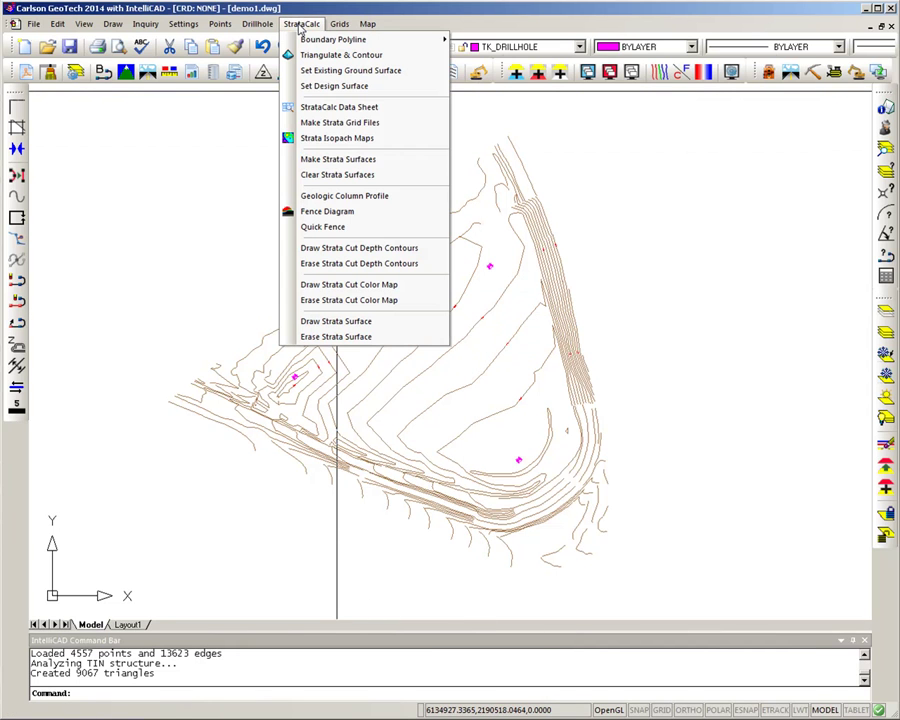
click(357, 162)
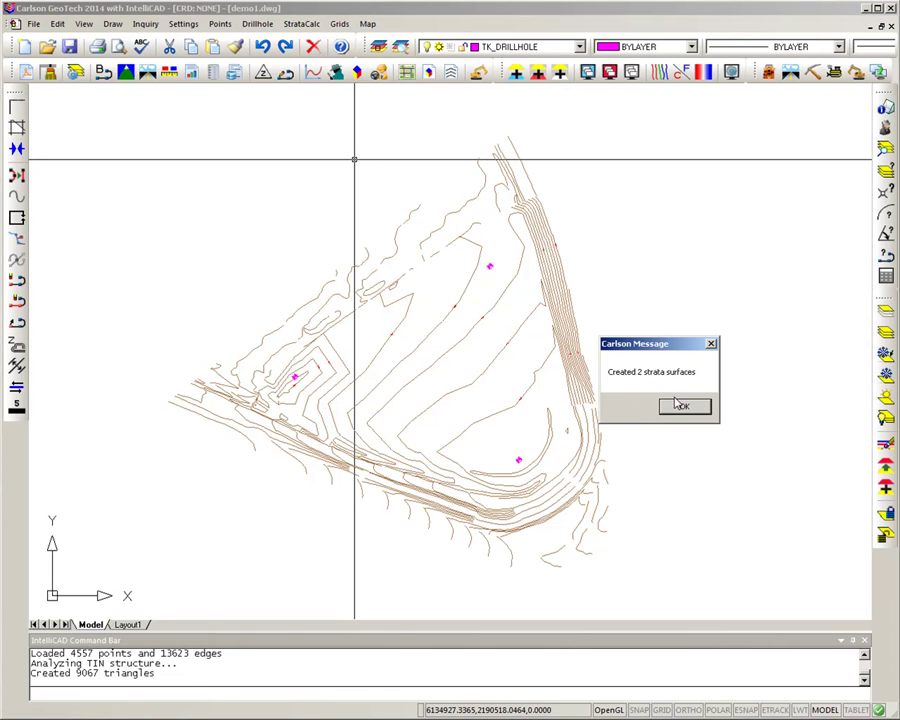
click(676, 410)
key(Escape)
key(Escape)
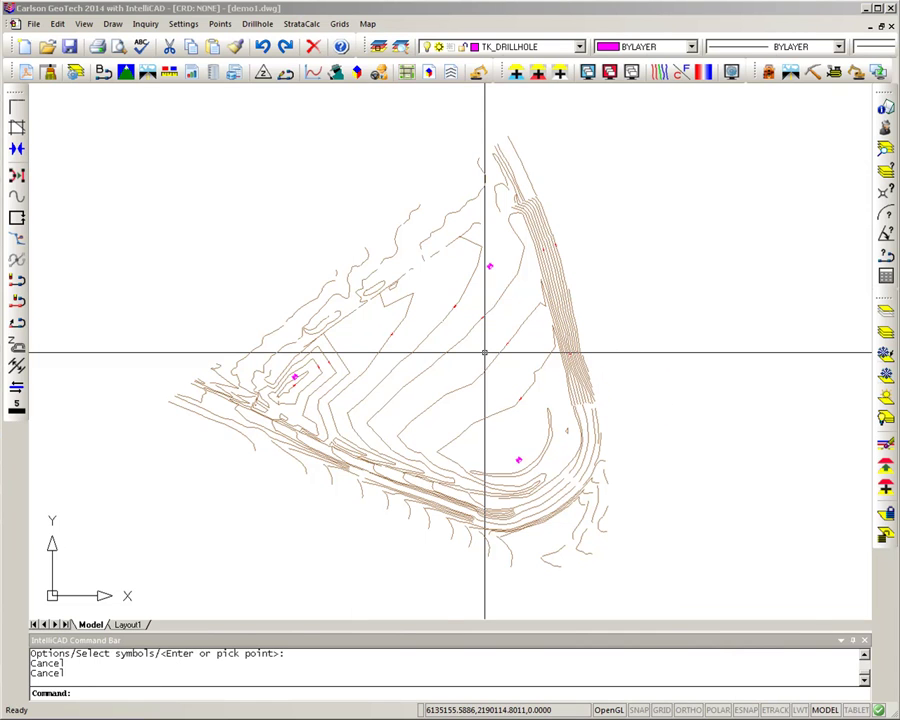
Inspect the Existing, Dirt and Rock elevations with the Surface Inspector at a point between the drillholes, and exit the command
click(337, 78)
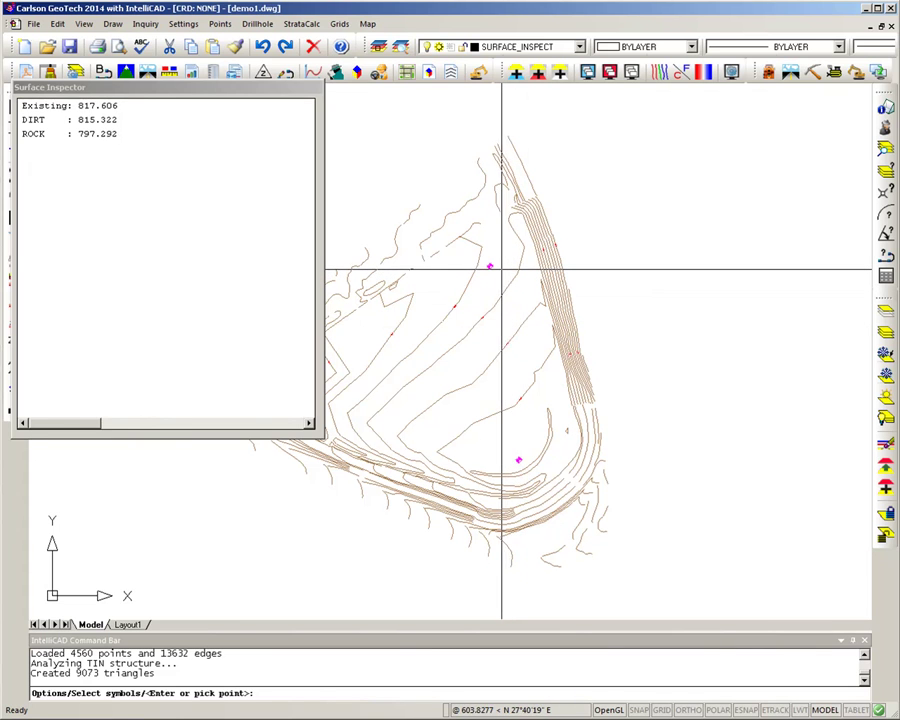
click(456, 362)
scroll(495, 390, up, 4)
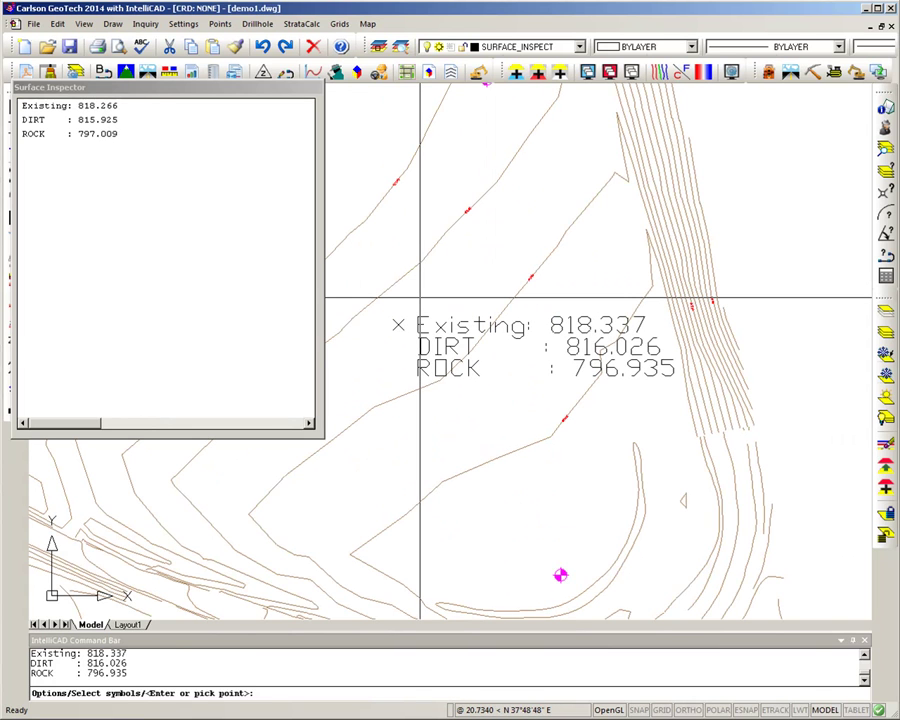
key(Escape)
key(Escape)
scroll(418, 296, down, 5)
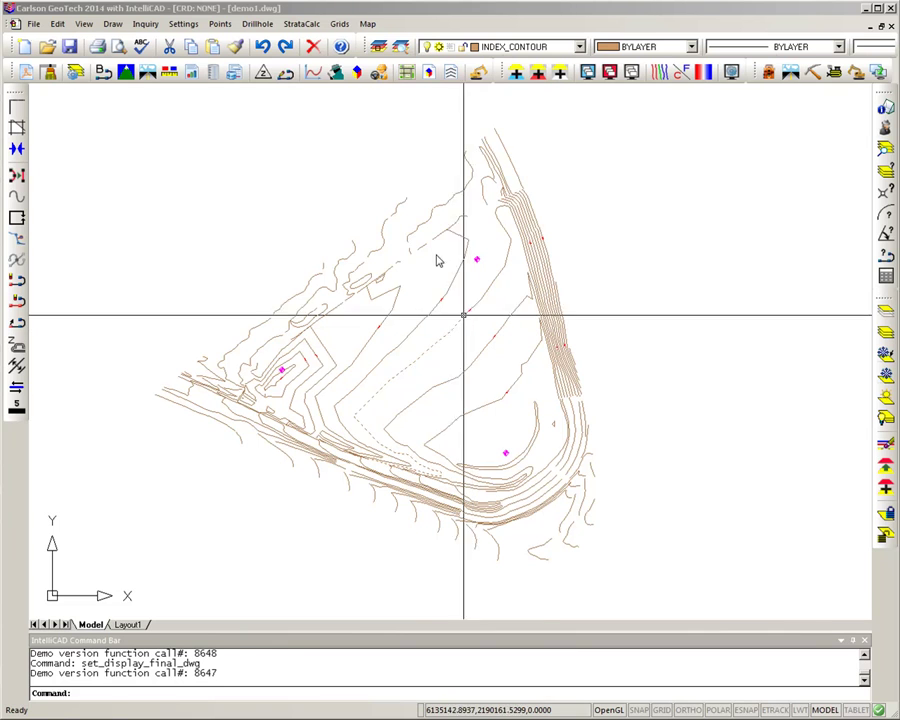
Display the final design drawing and hide the existing ground drawing
click(609, 72)
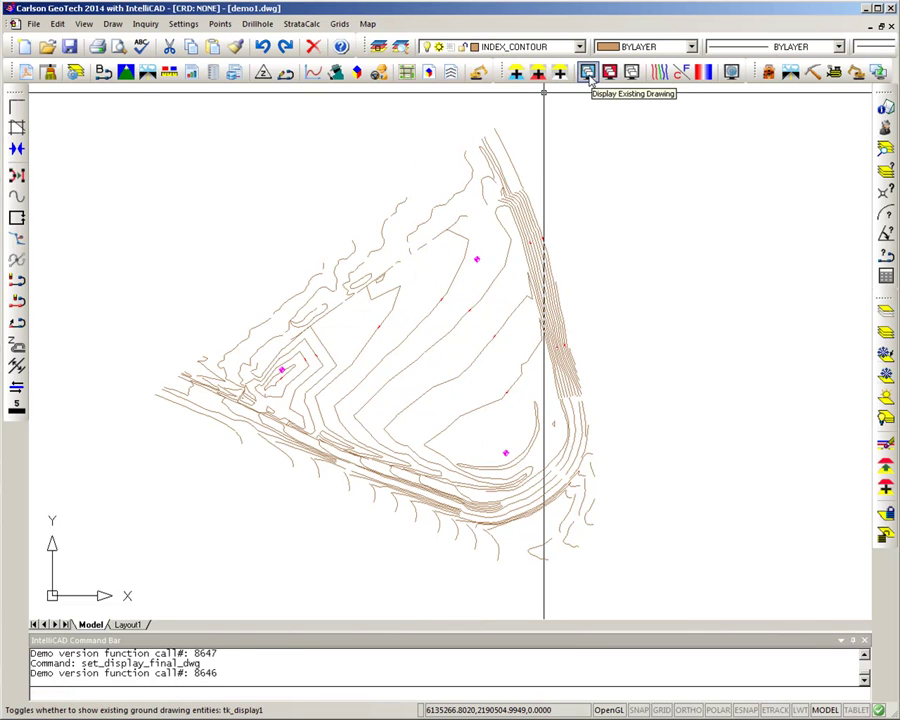
click(584, 72)
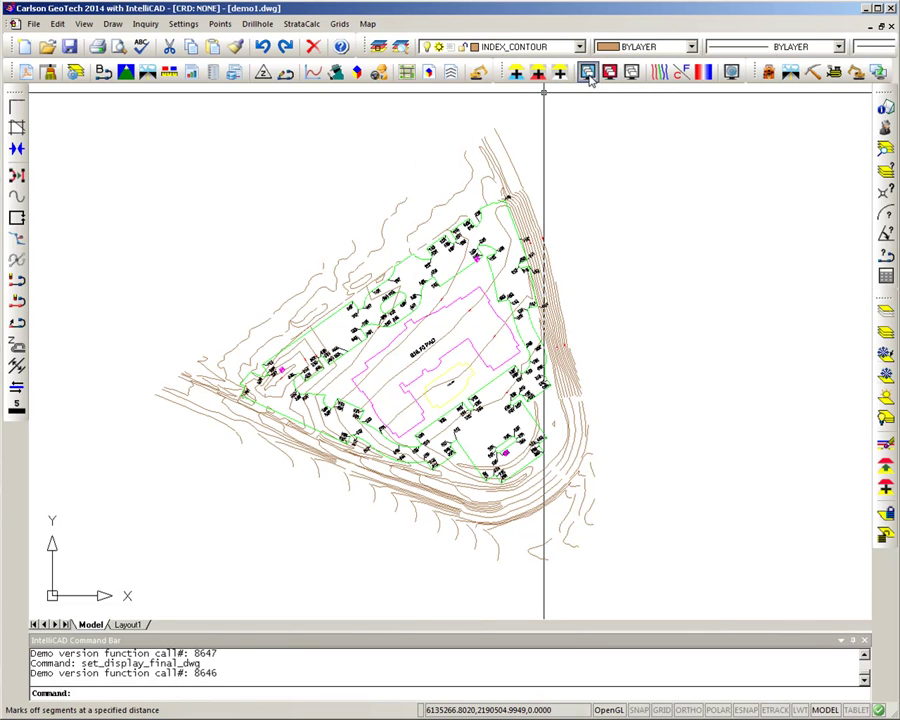
Set up Triangulate & Contour to write the triangulation file design-geotech in the C:\Carlson projects folder
click(300, 27)
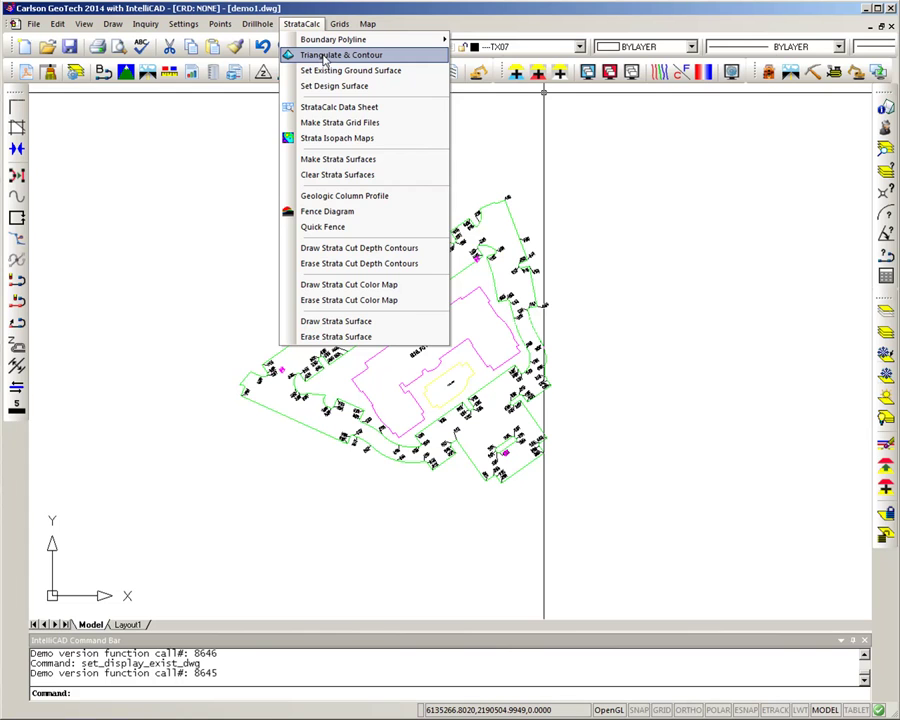
click(323, 57)
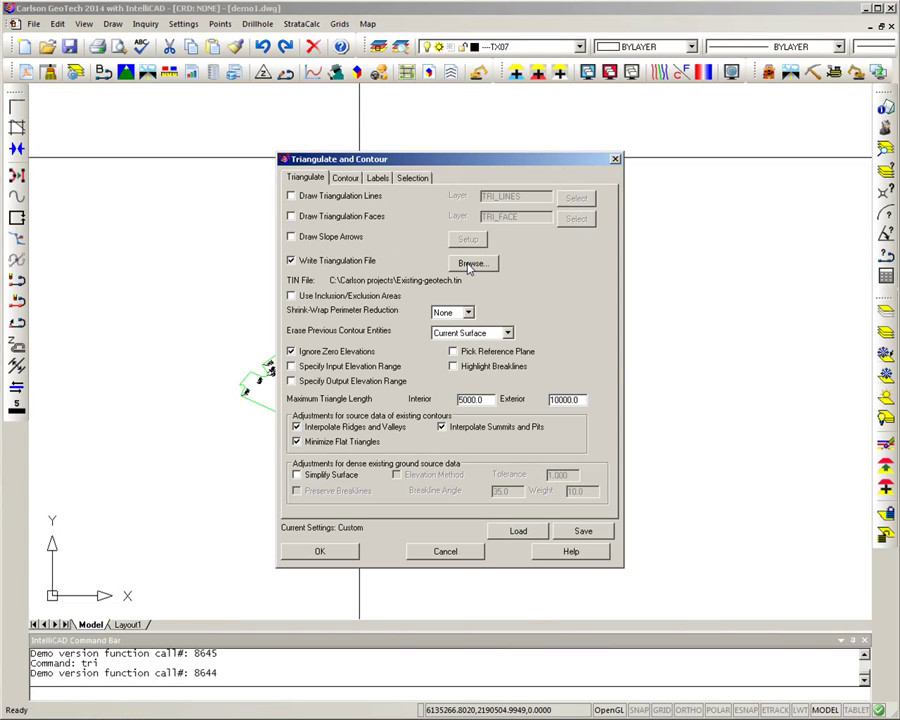
click(469, 266)
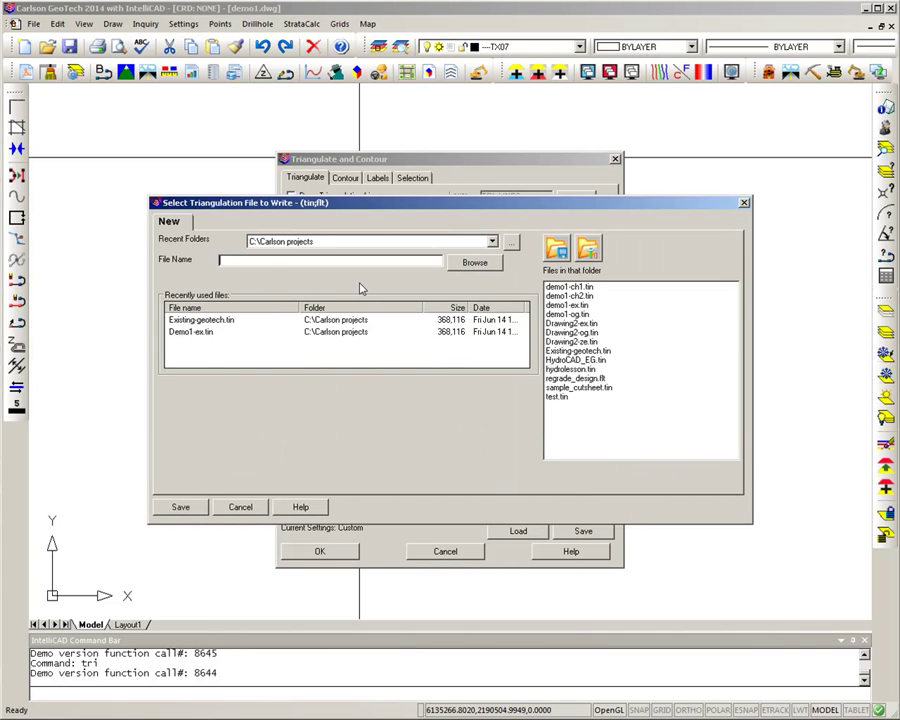
text(des)
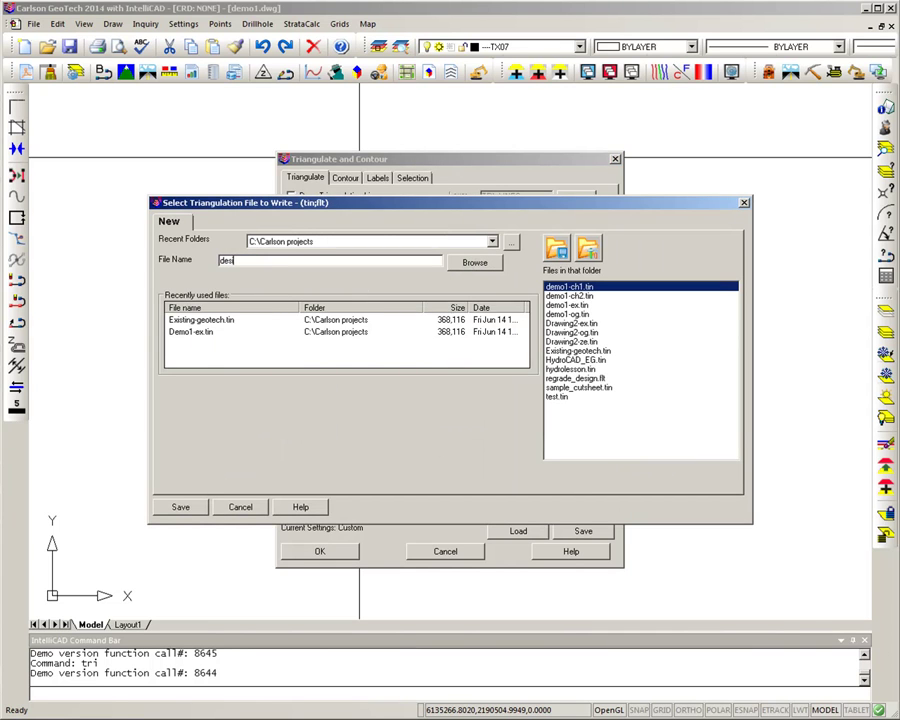
text(ign-geotech)
click(182, 508)
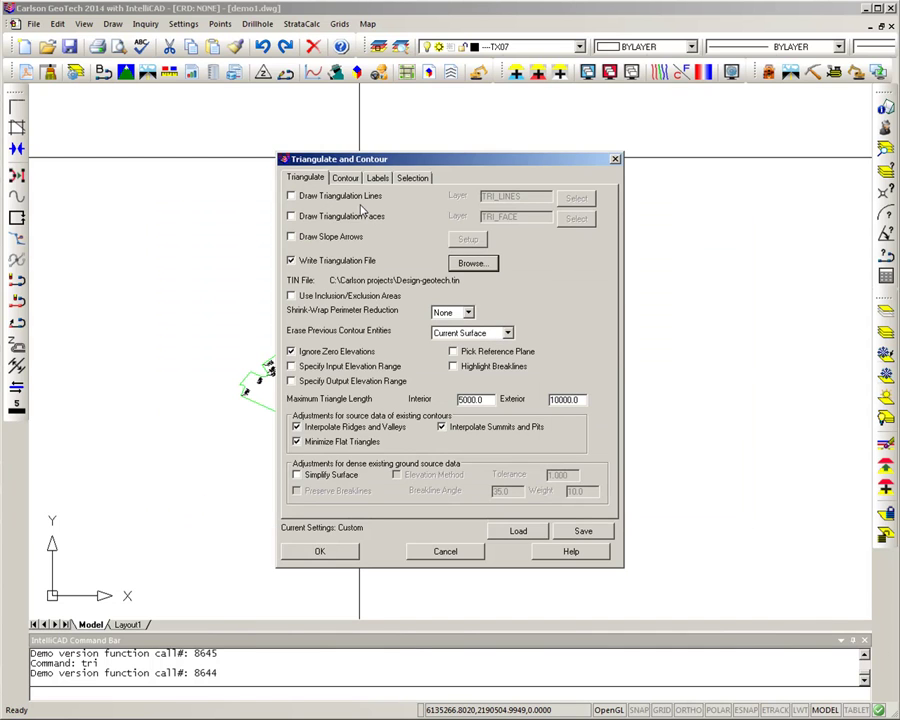
Triangulate all the displayed design points and breaklines, and check the written file name in the command history
click(315, 552)
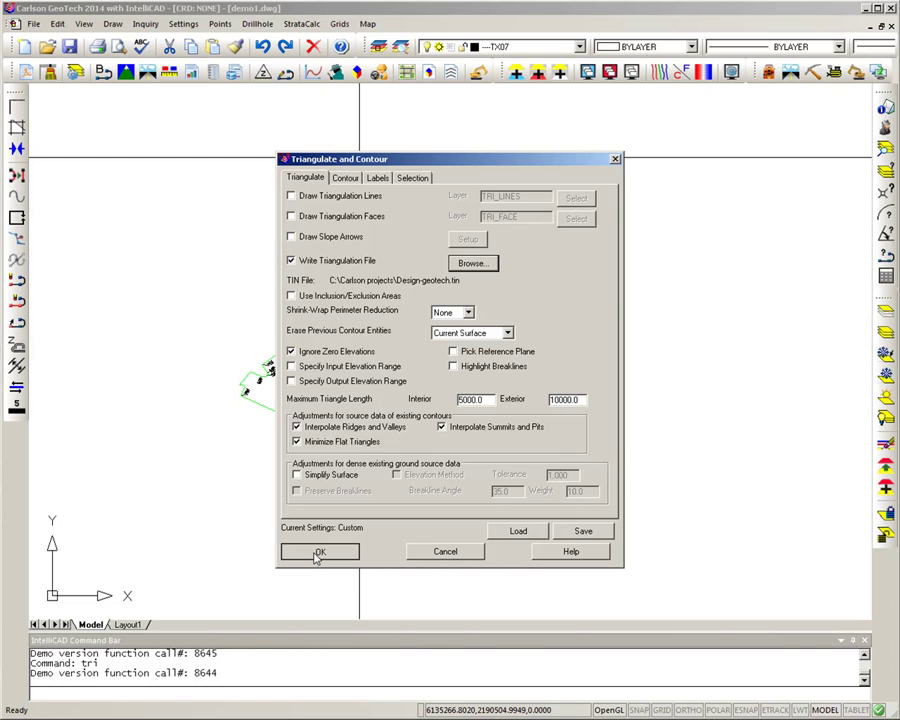
click(317, 553)
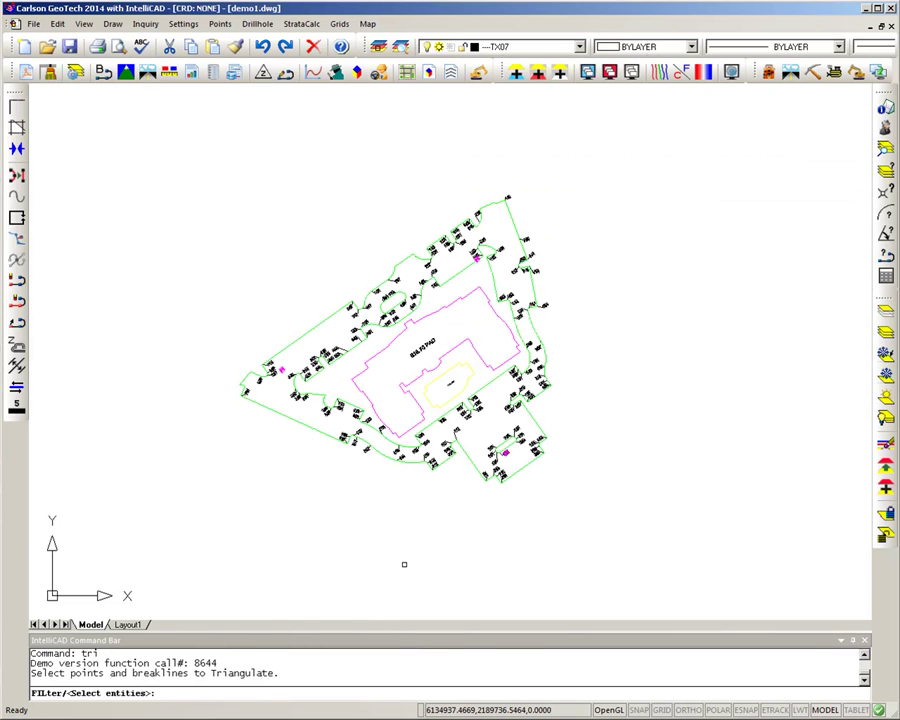
click(635, 518)
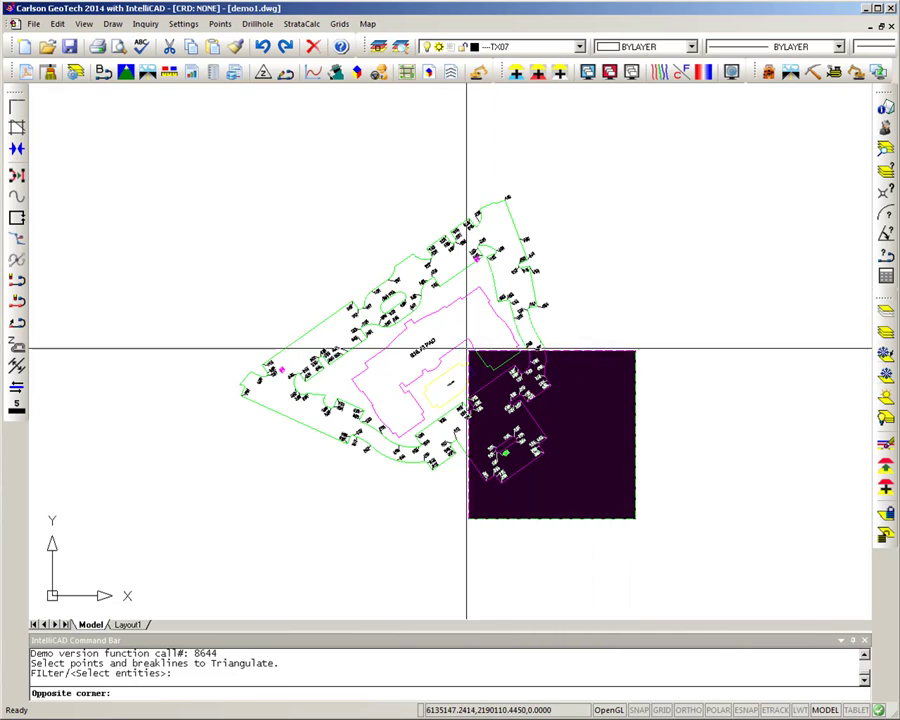
click(218, 172)
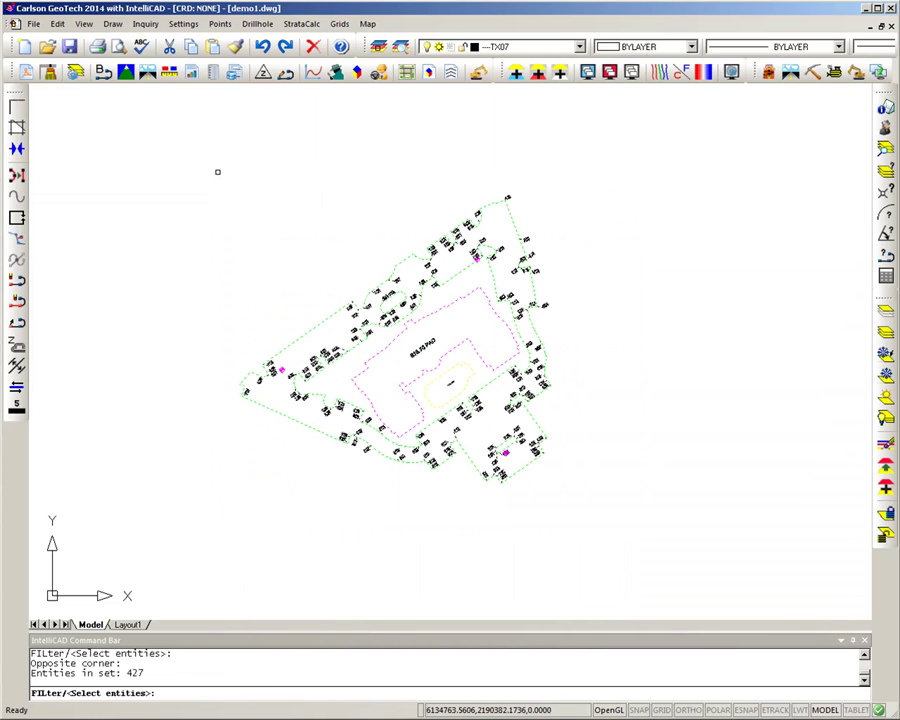
key(Return)
drag(301, 673, 404, 673)
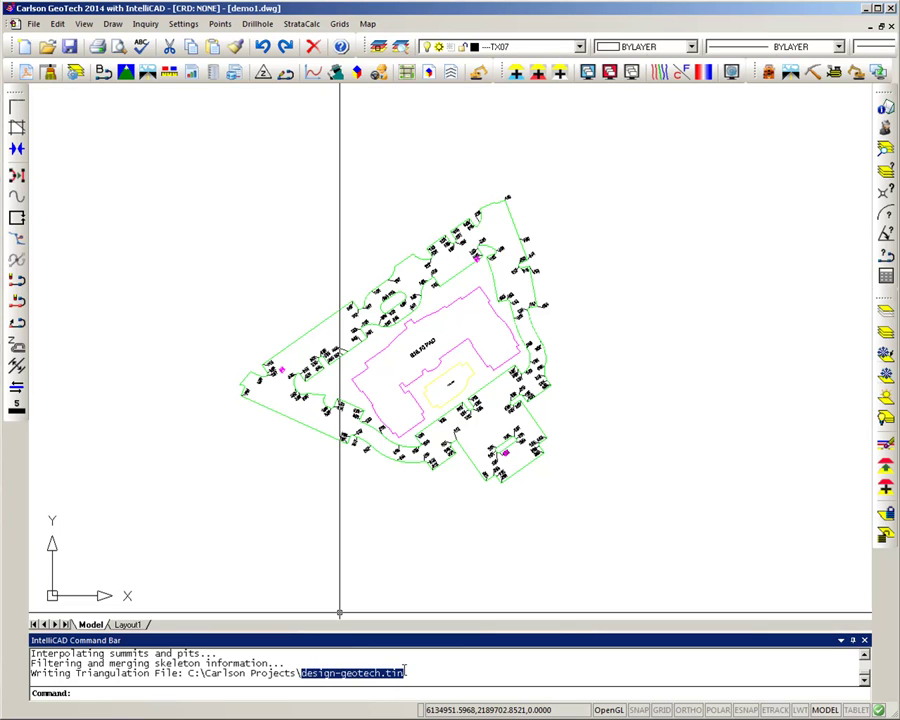
Set design-geotech.tin as the design surface and dismiss the confirmation
click(301, 24)
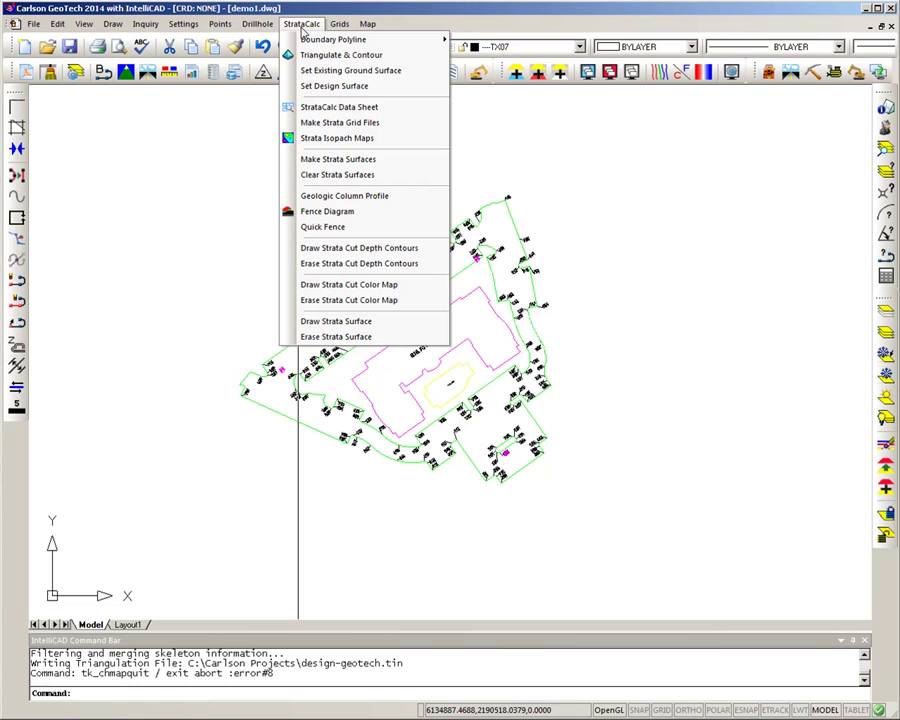
click(335, 88)
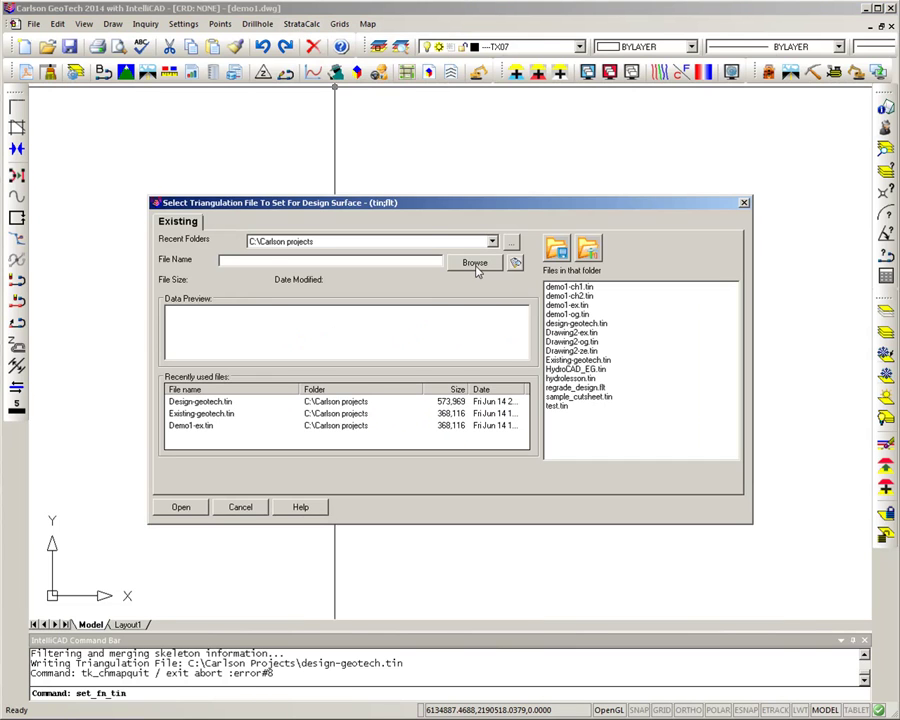
click(209, 403)
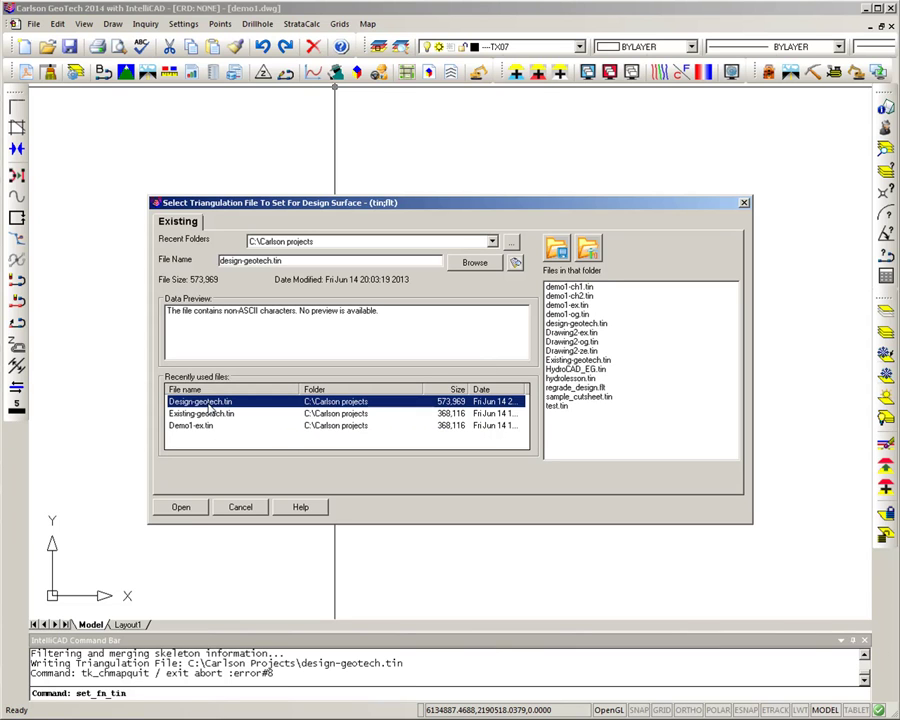
click(180, 507)
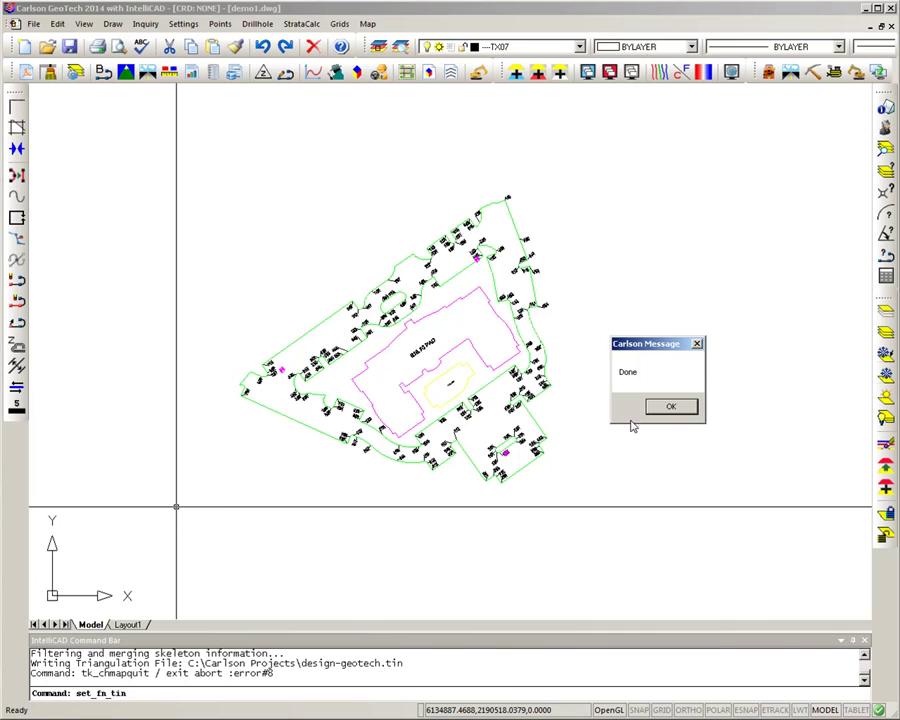
click(674, 410)
Draw the strata cut color map with a size 10 legend east of the site, using summary zone labels
click(302, 25)
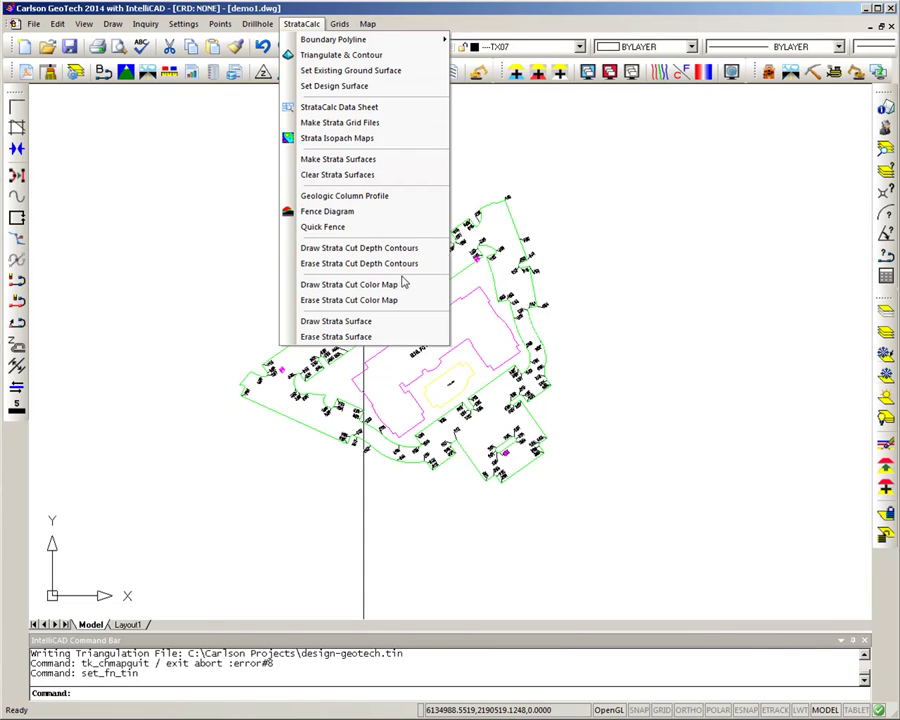
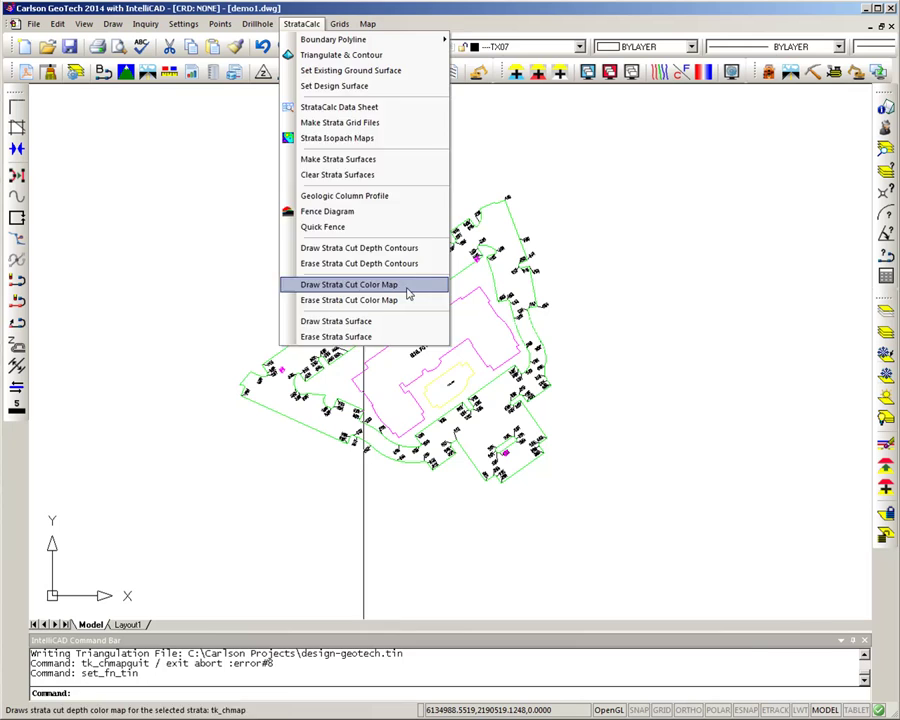
click(475, 354)
click(426, 374)
click(401, 377)
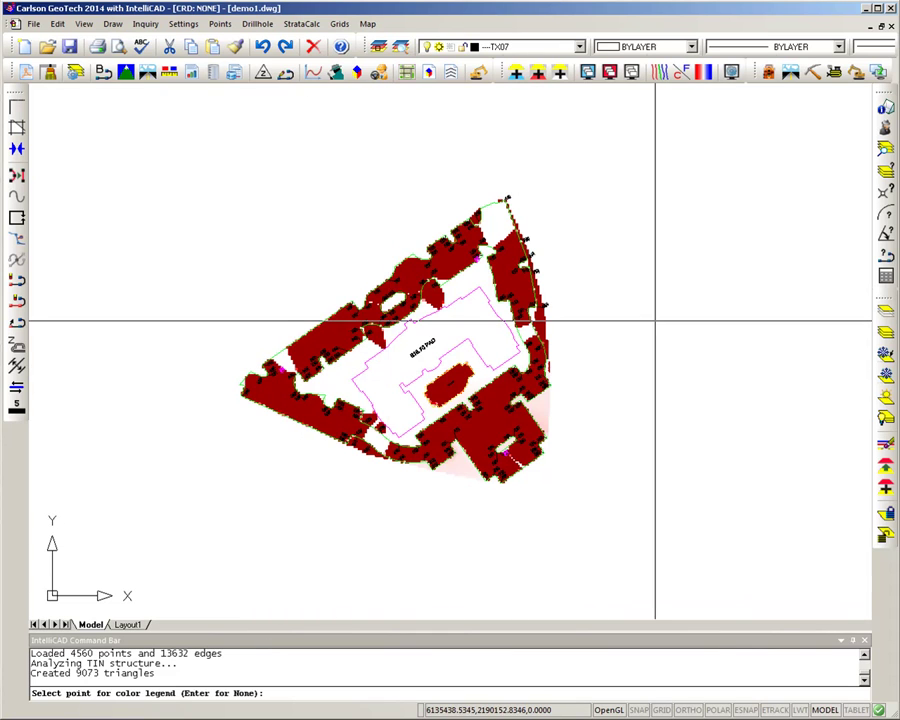
click(620, 268)
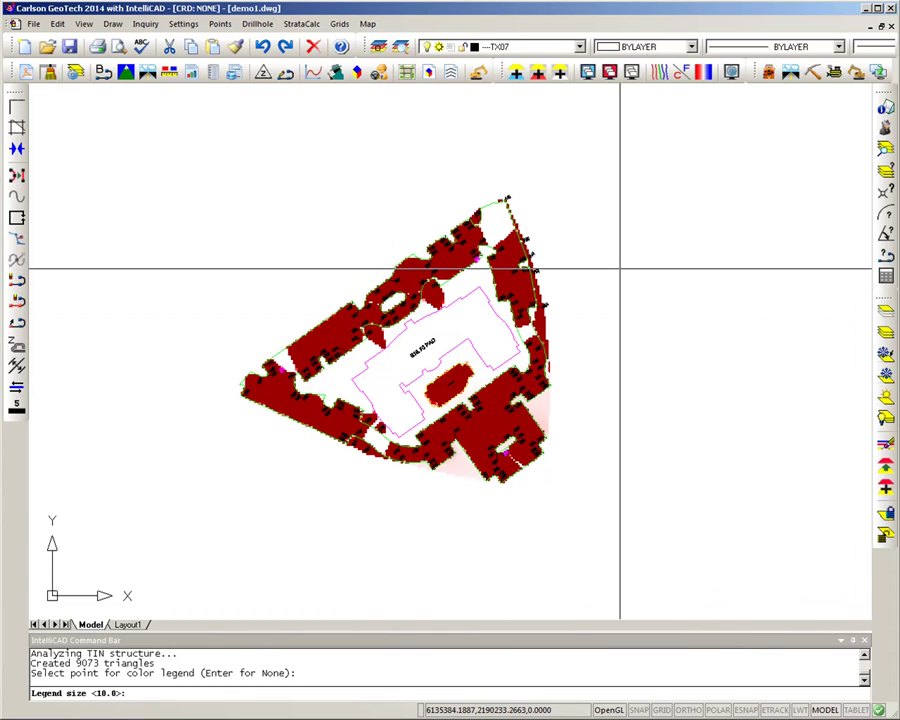
key(Return)
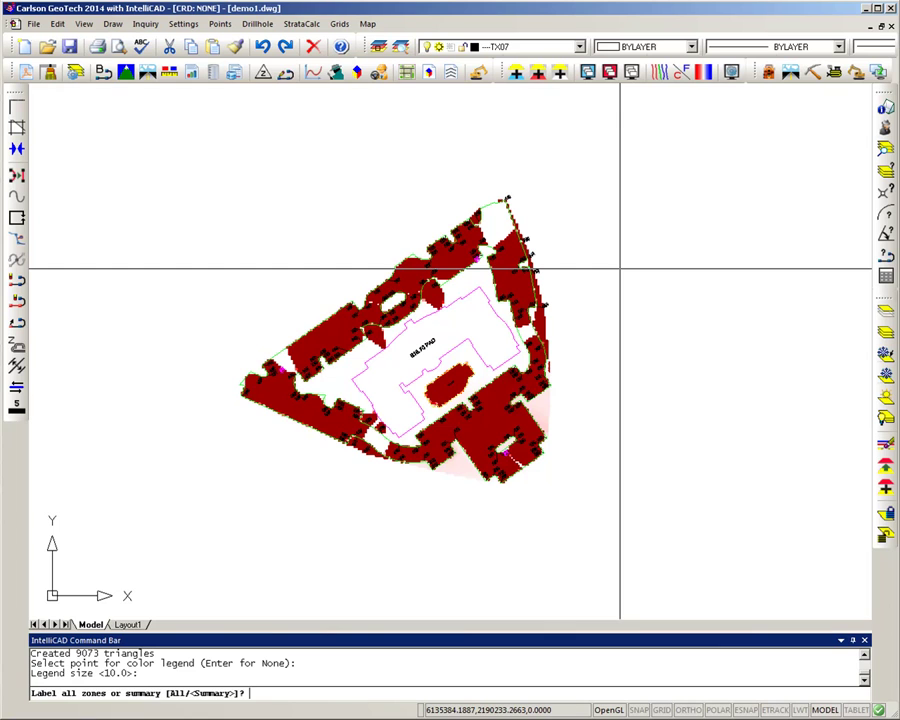
key(Return)
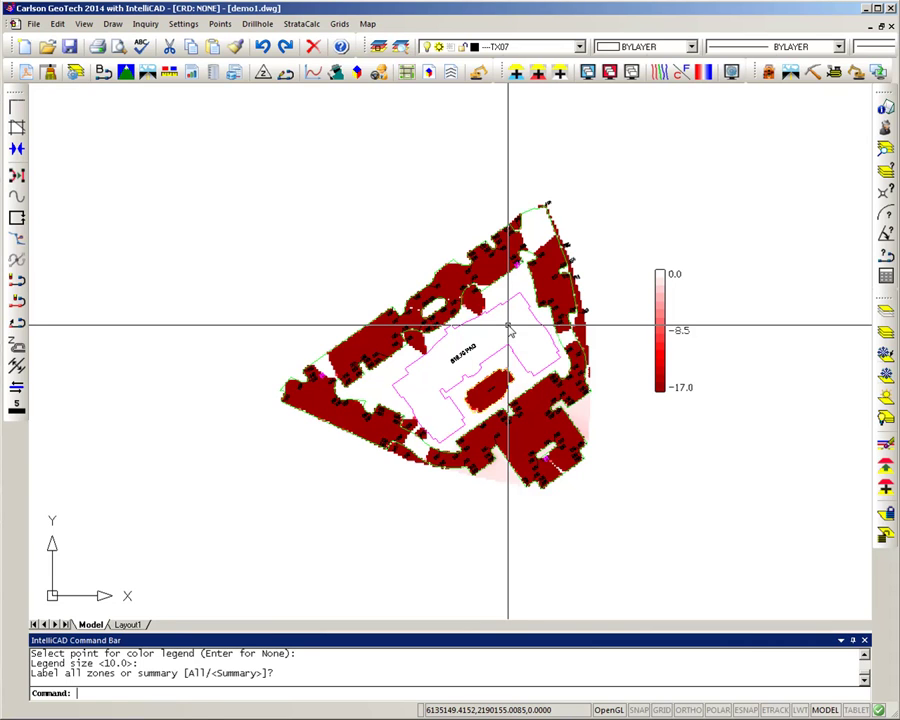
right_click(508, 357)
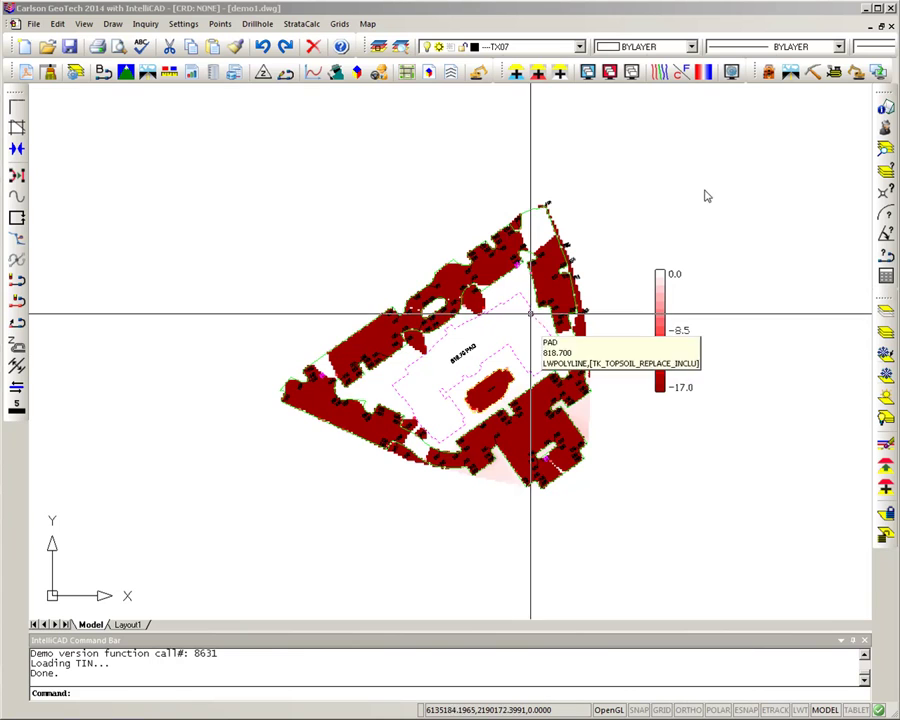
Switch to the Civil module and set the topsoil removal method to Remove Top Strata
click(787, 80)
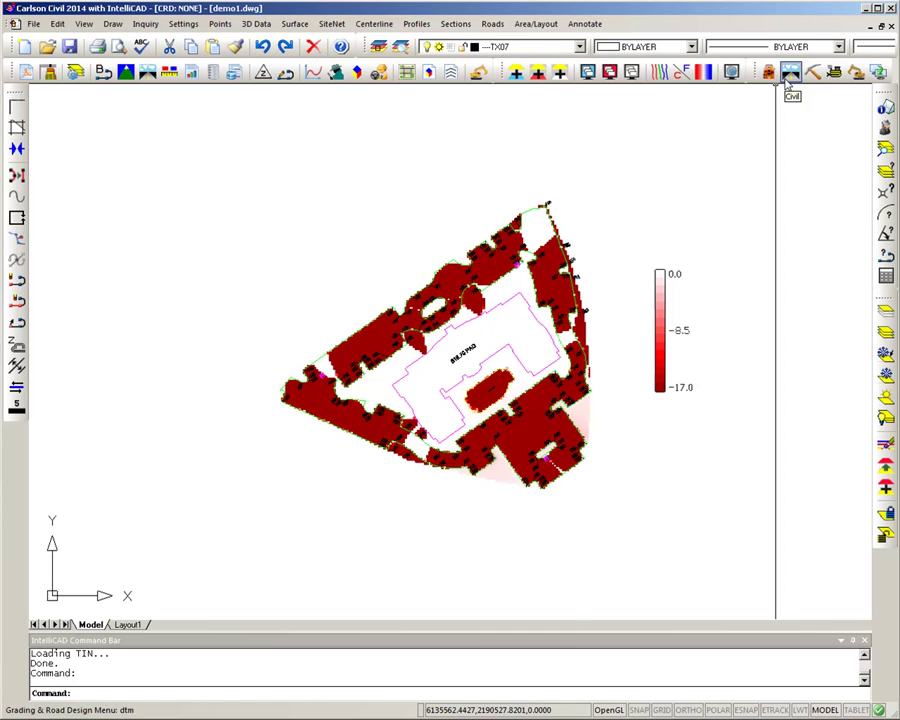
click(332, 24)
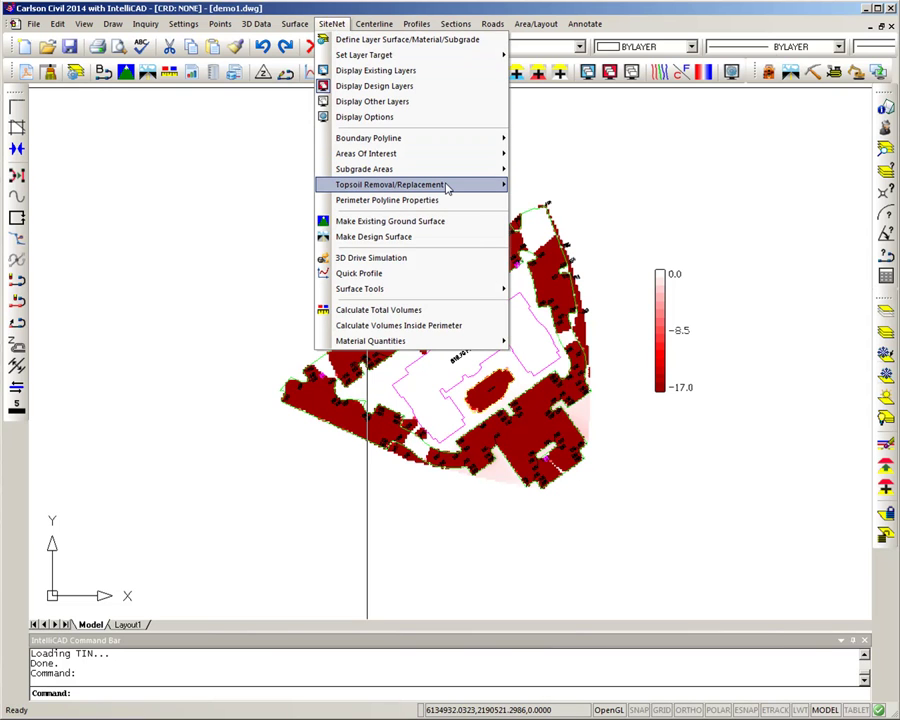
mouse_move(447, 188)
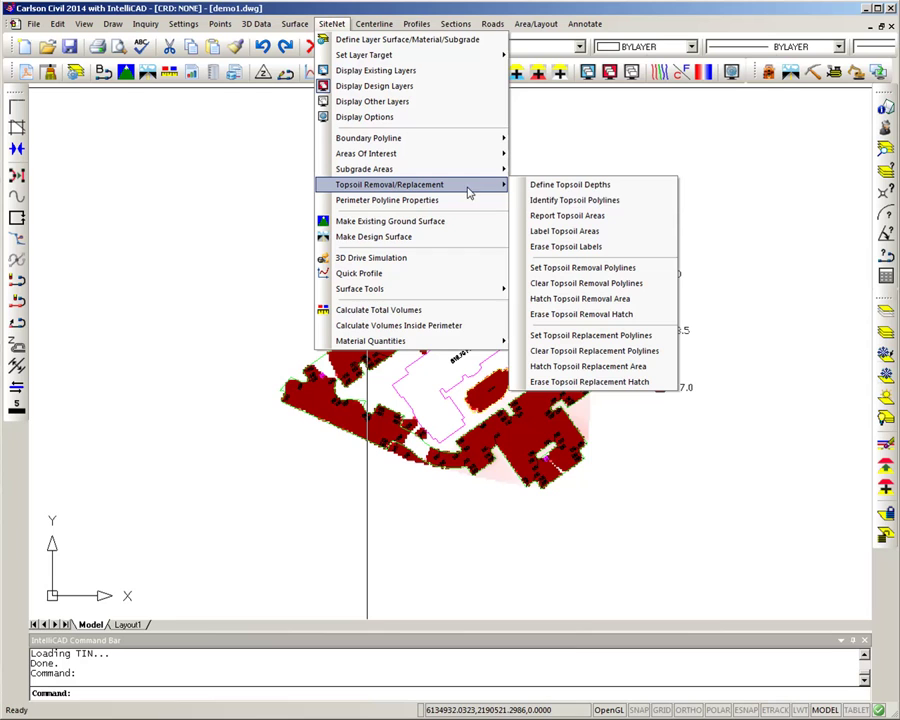
click(579, 192)
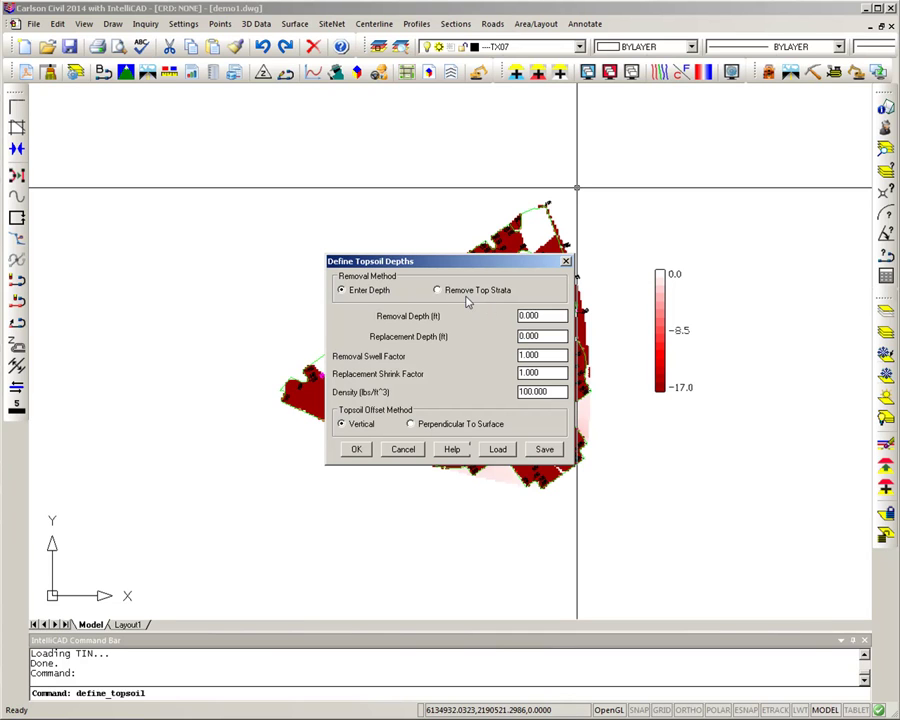
click(449, 291)
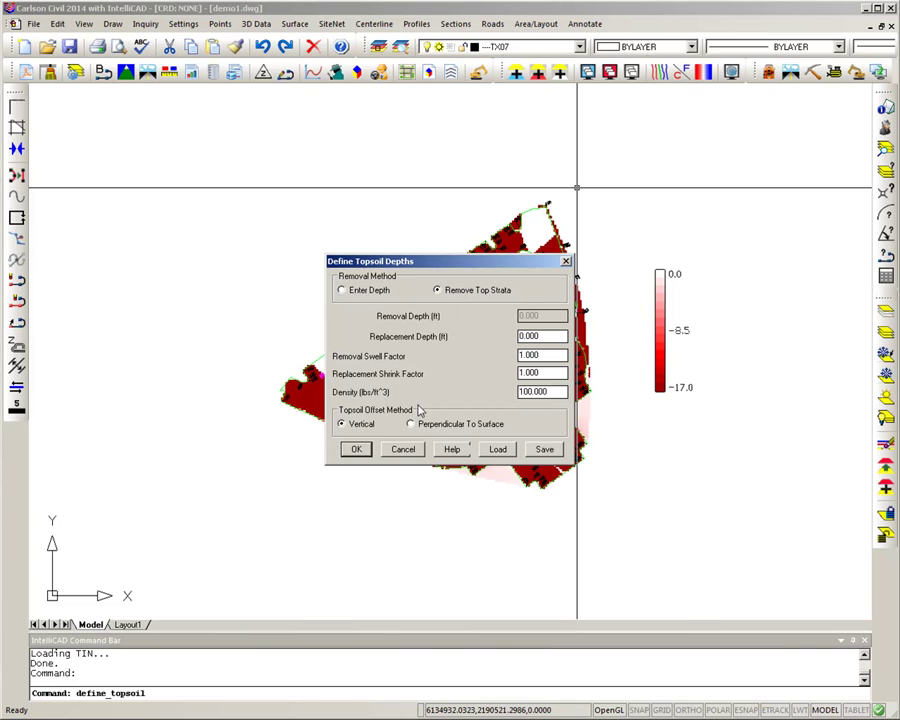
click(354, 450)
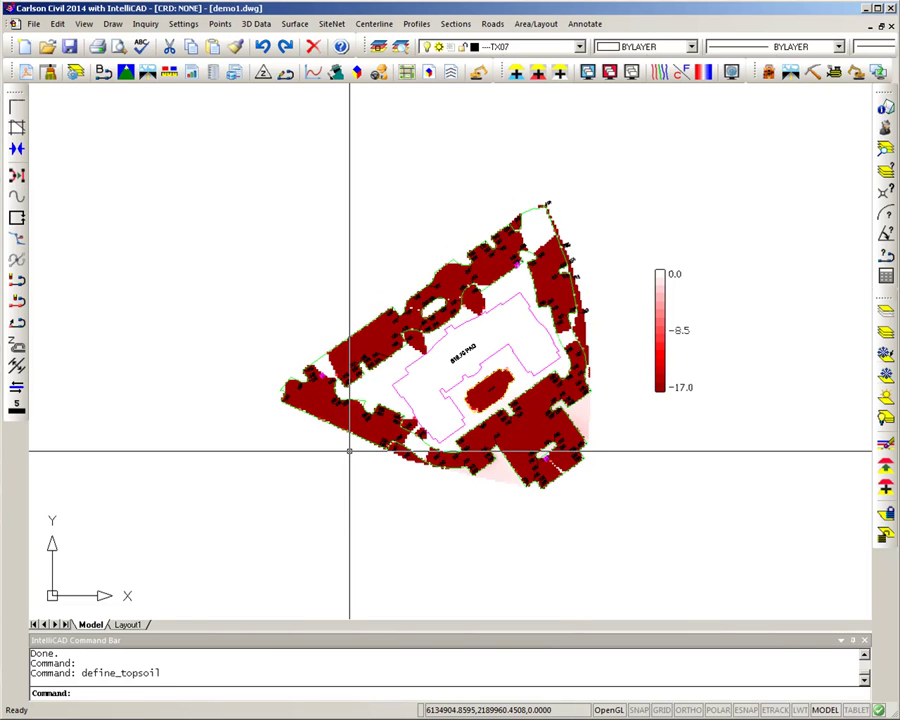
Make the existing ground surface, and start the total volume calculation without updating the design surface model
click(127, 73)
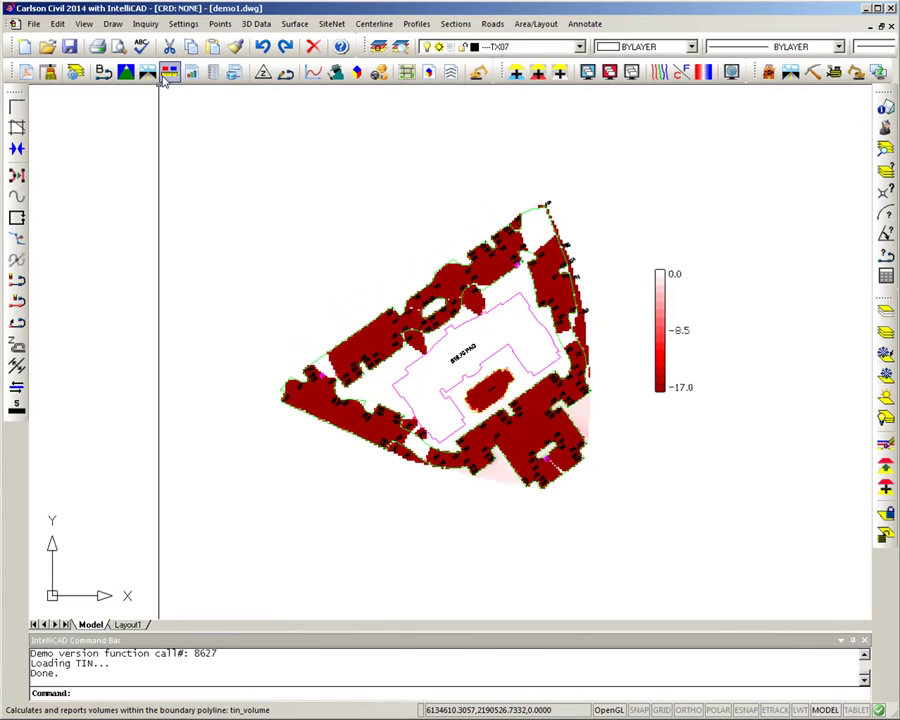
click(168, 76)
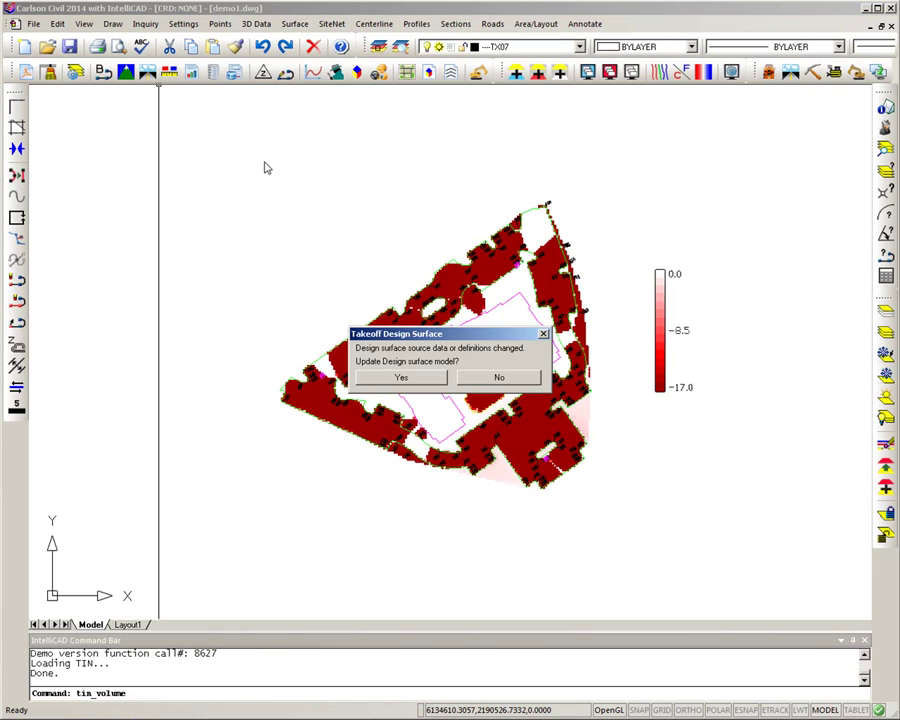
click(486, 379)
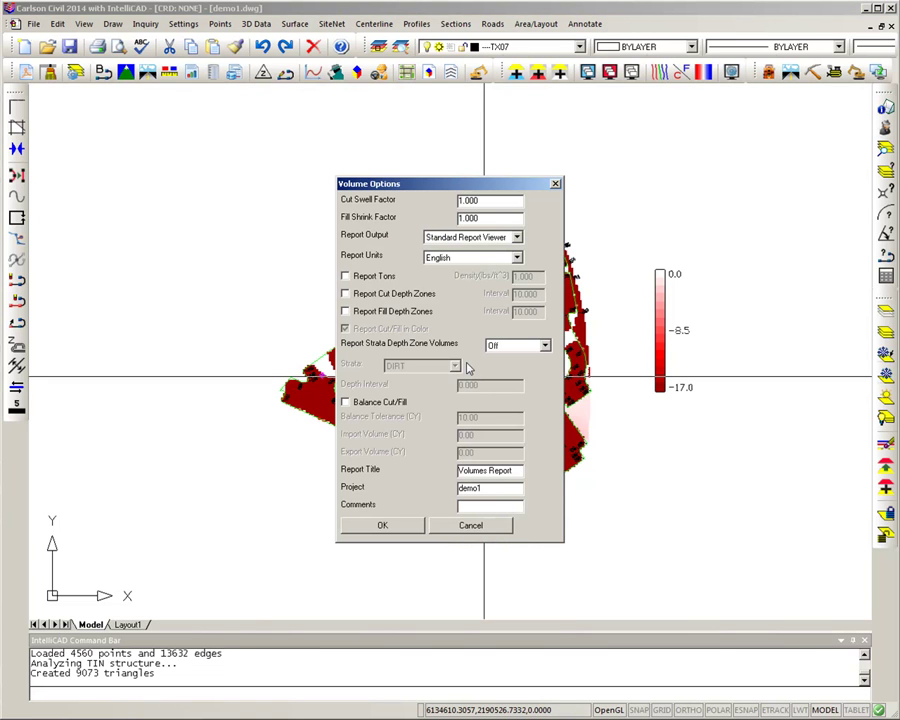
Generate the volumes report with strata depth zone volumes By Level for ROCK at a depth interval of 5
click(545, 345)
click(523, 368)
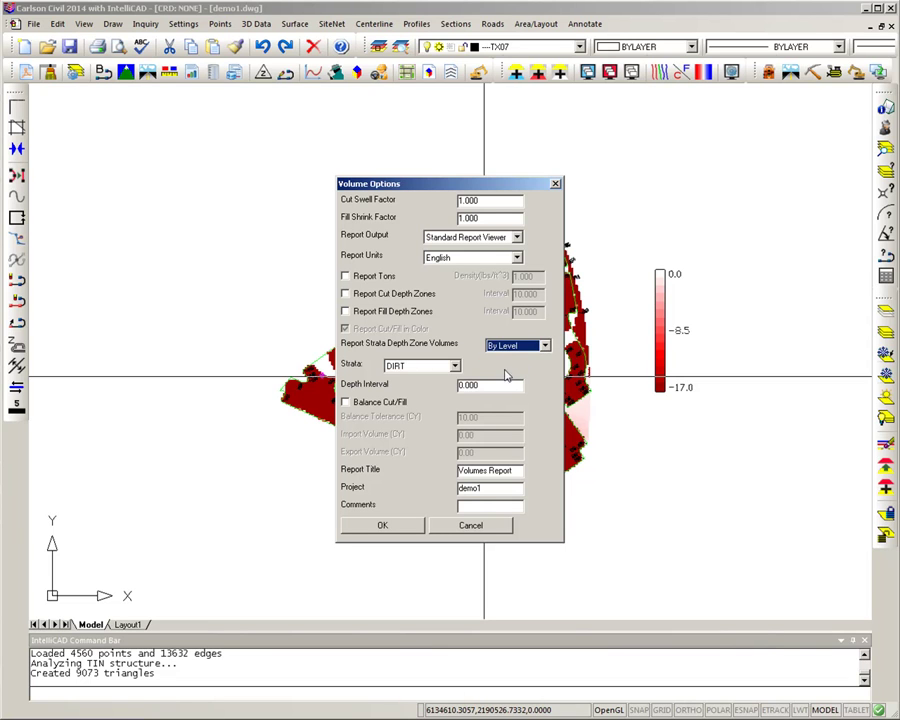
click(455, 367)
click(400, 387)
drag(479, 385, 447, 385)
text(5)
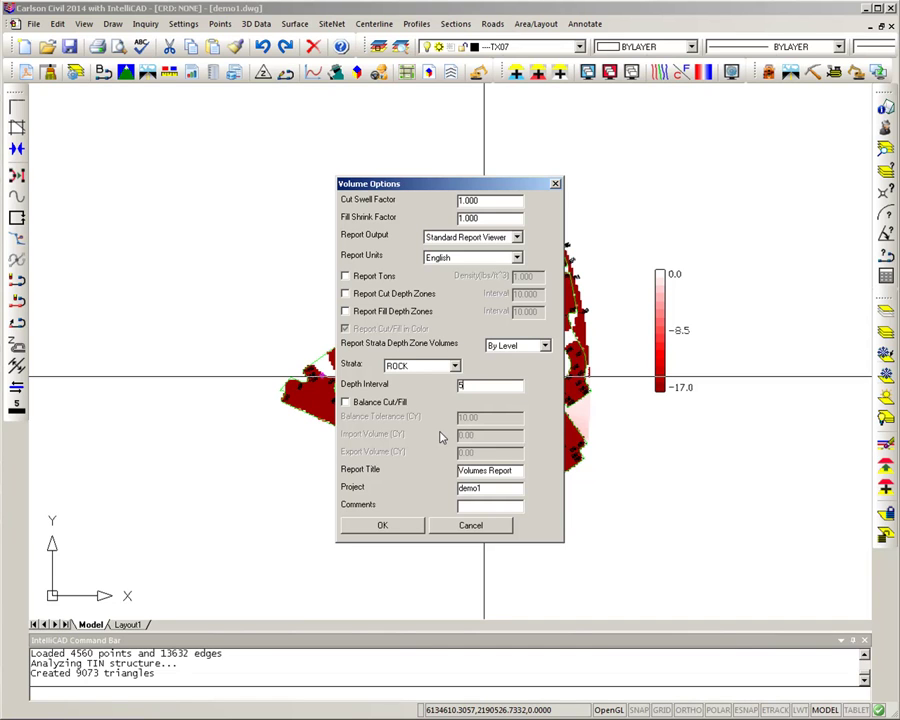
click(383, 527)
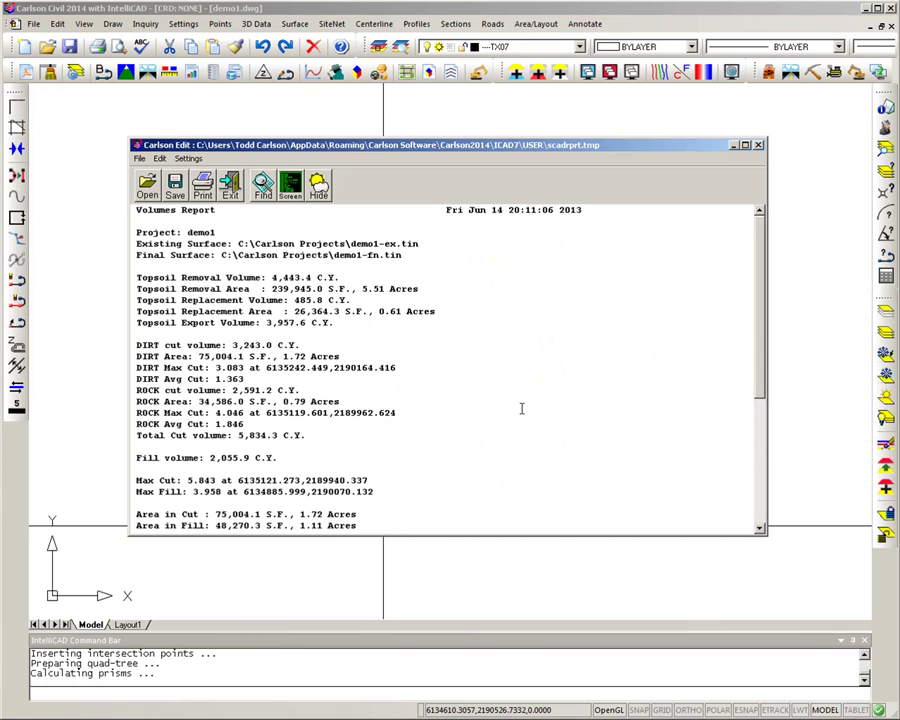
Examine the total cut volume and the rock cut volume in the volumes report
drag(308, 436, 136, 435)
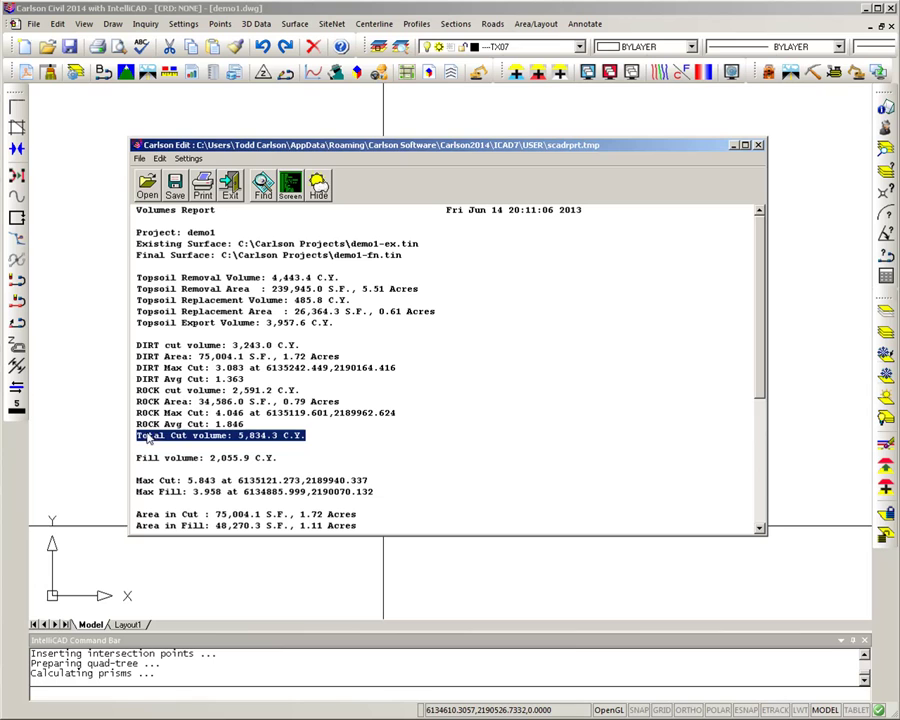
click(303, 390)
drag(303, 390, 136, 390)
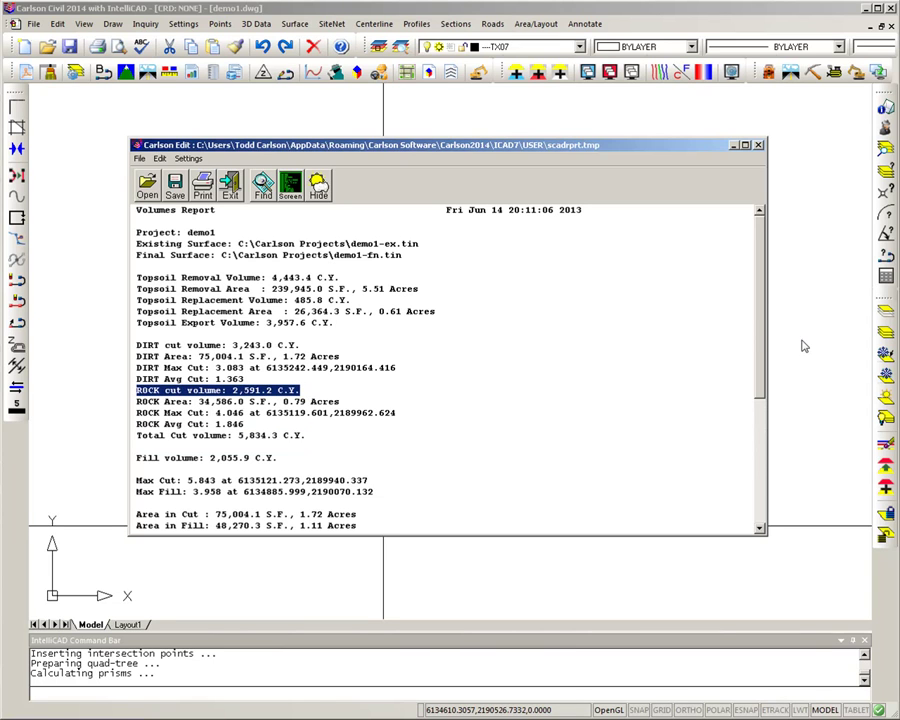
Check the ROCK cut volume in cubic yards for the 0 to 5 depth zone, and close the volumes report
drag(760, 327, 730, 481)
drag(398, 506, 315, 506)
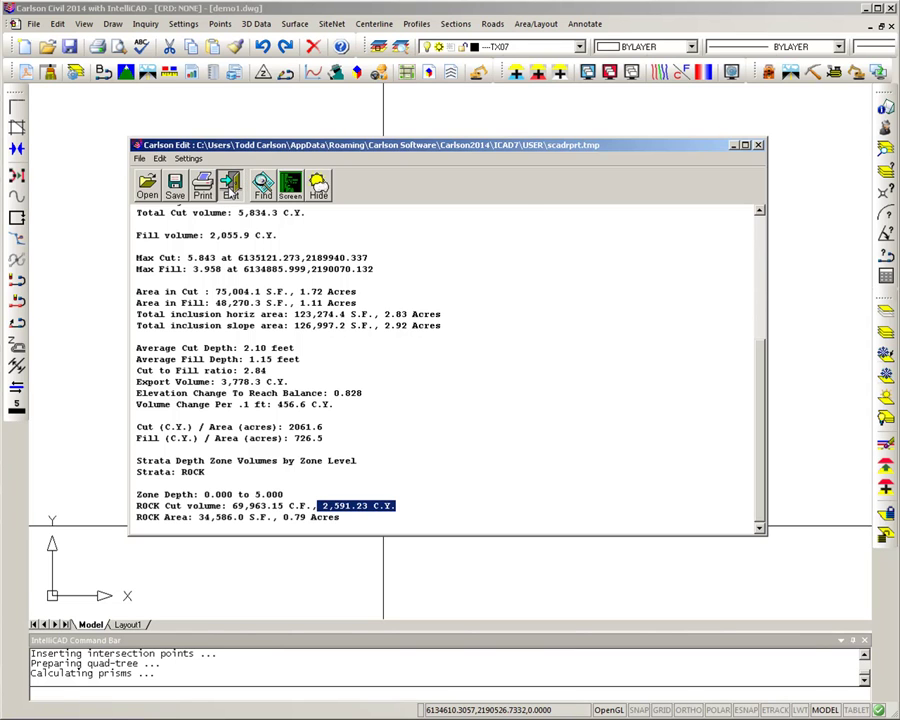
click(230, 185)
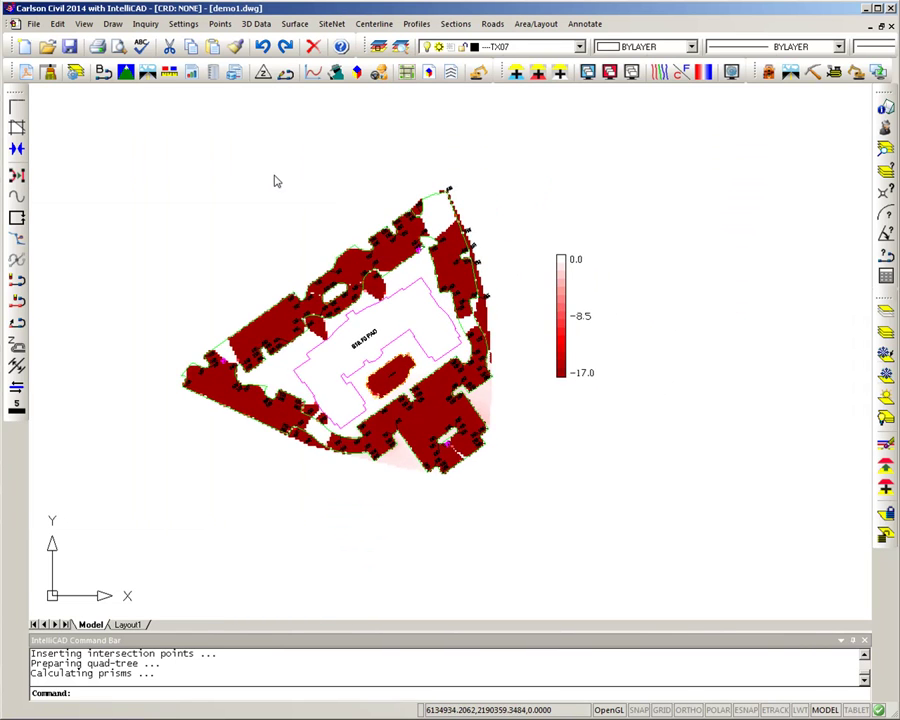
Create a quick profile along a two-point line about 404 ft long, running diagonally northwest to southeast across the building pad
click(312, 79)
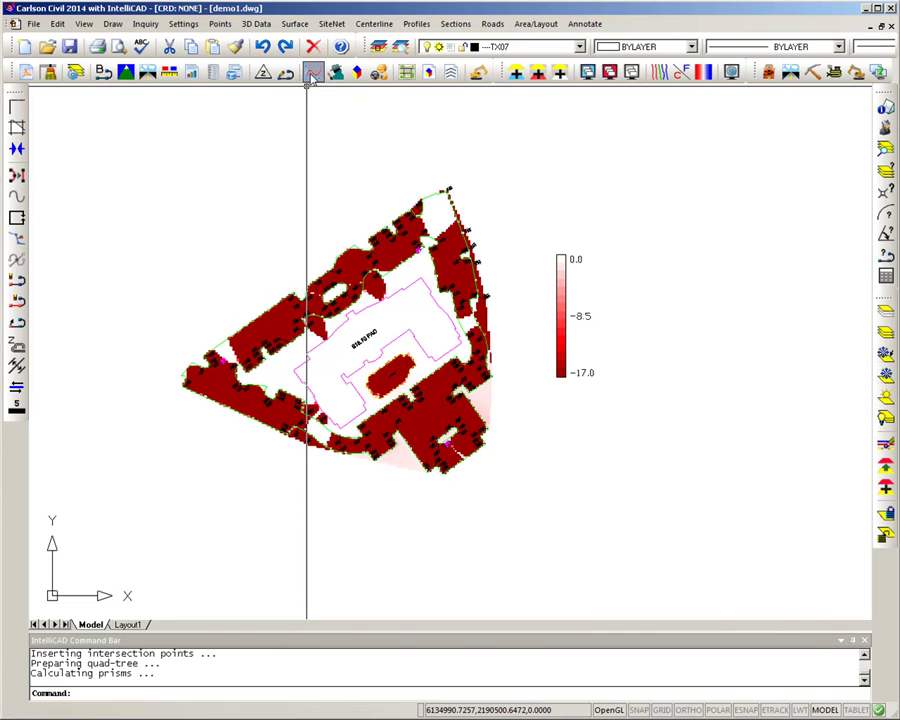
click(321, 269)
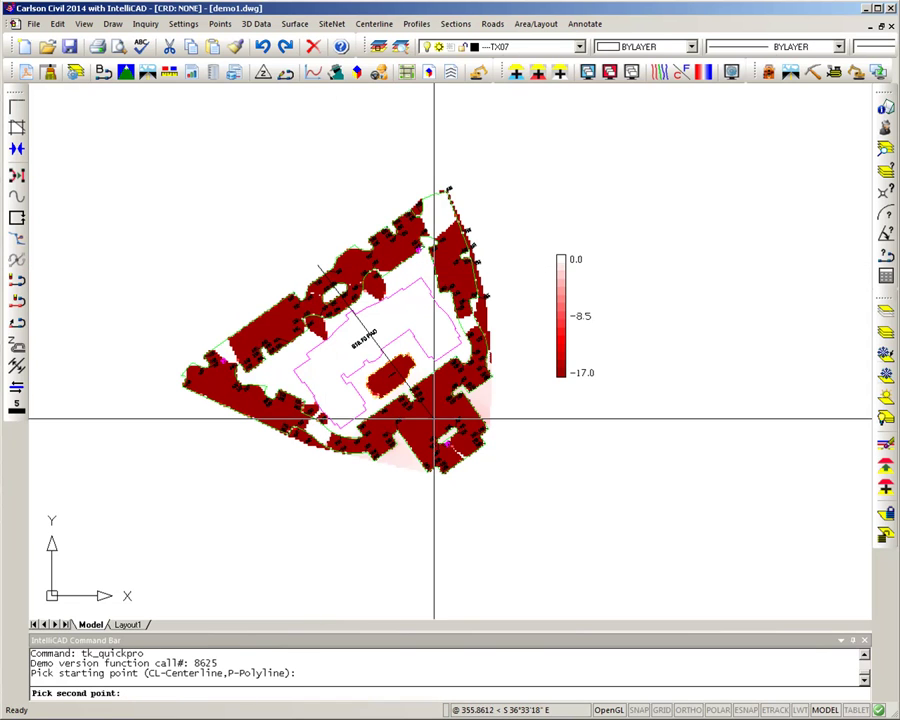
click(473, 477)
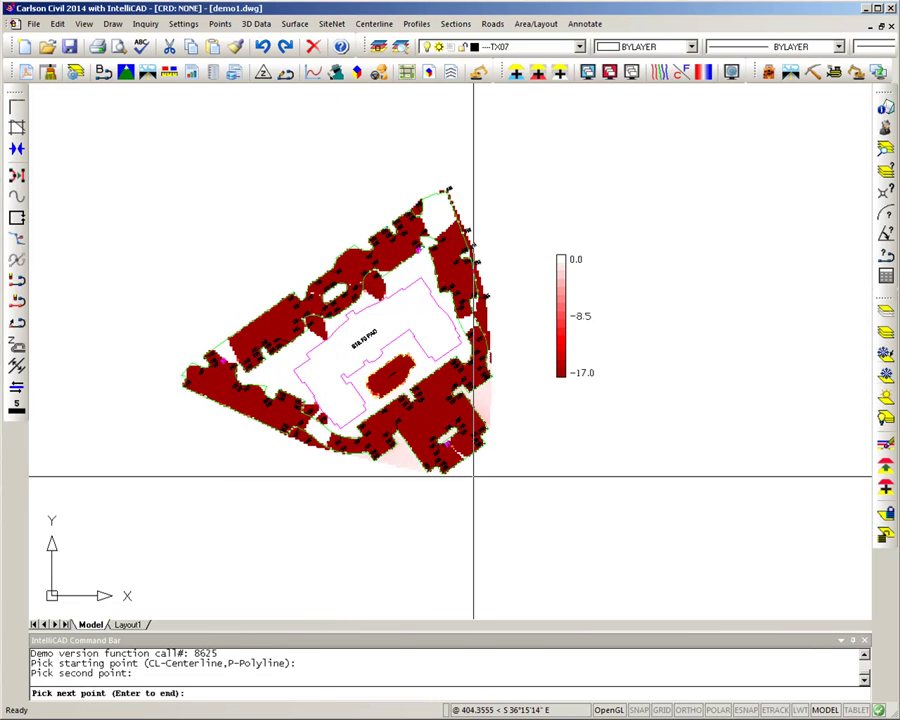
key(Return)
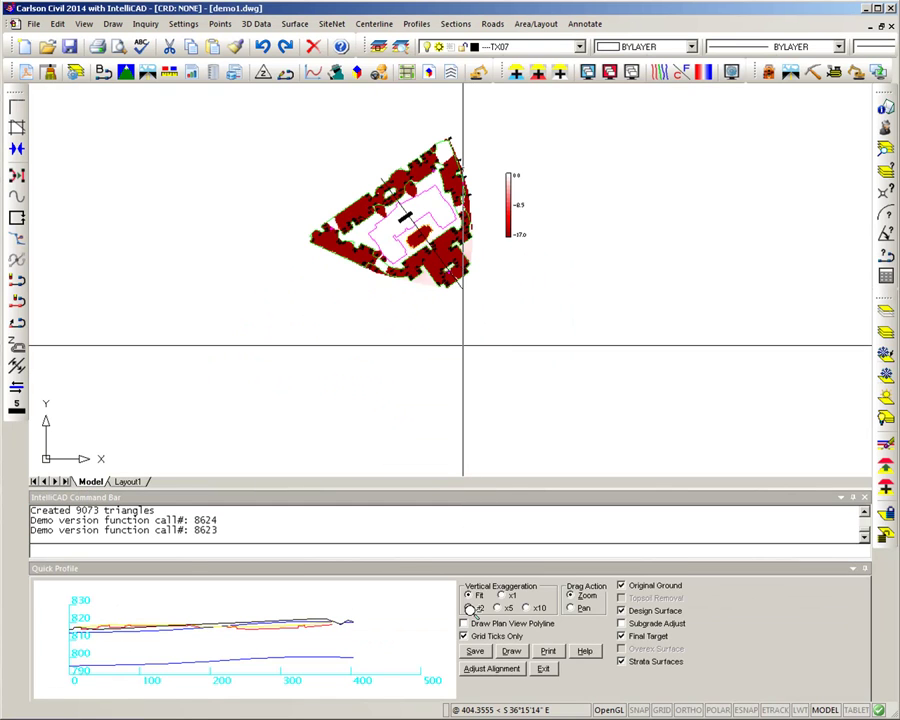
Hide the Final Target and Design Surface to inspect the original ground and strata in the profile, and show the Design Surface again
click(622, 637)
mouse_move(270, 634)
mouse_down()
mouse_move(183, 639)
mouse_move(211, 635)
mouse_move(183, 608)
mouse_move(88, 606)
mouse_move(117, 661)
mouse_move(193, 655)
mouse_move(201, 641)
mouse_up()
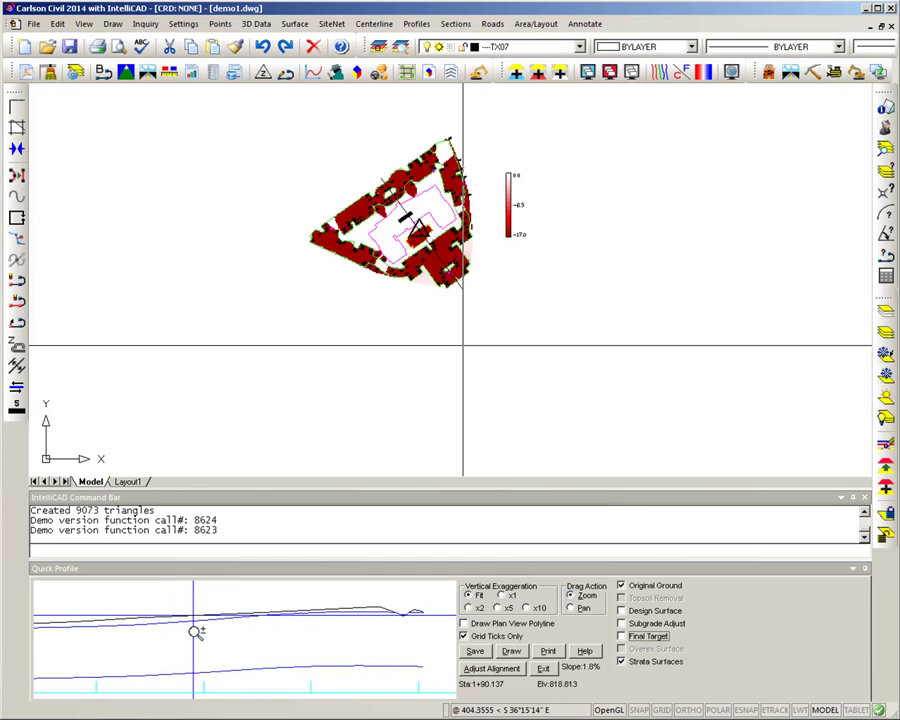
click(621, 611)
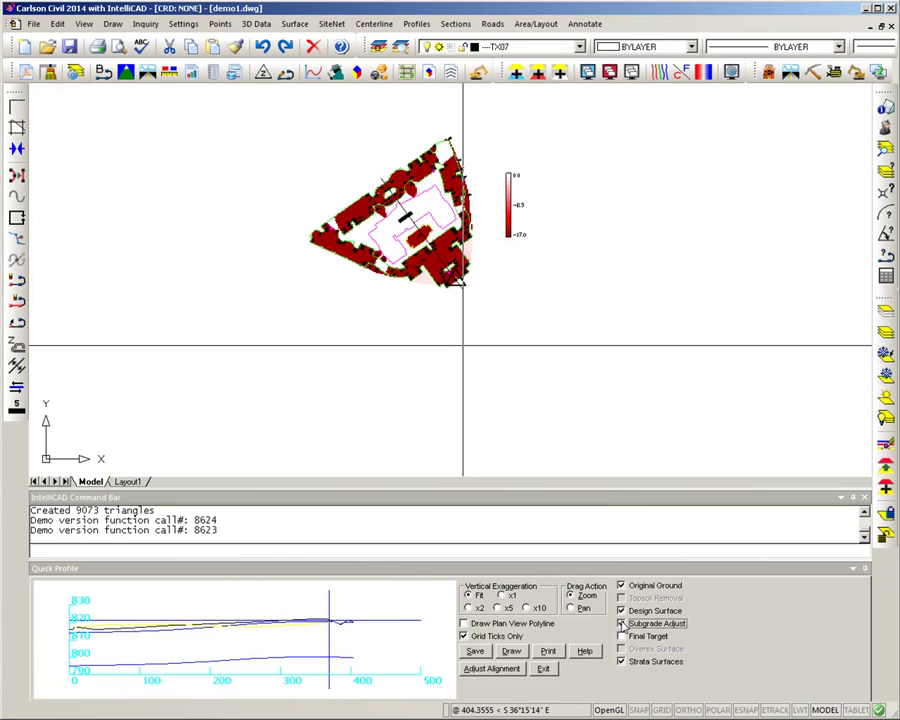